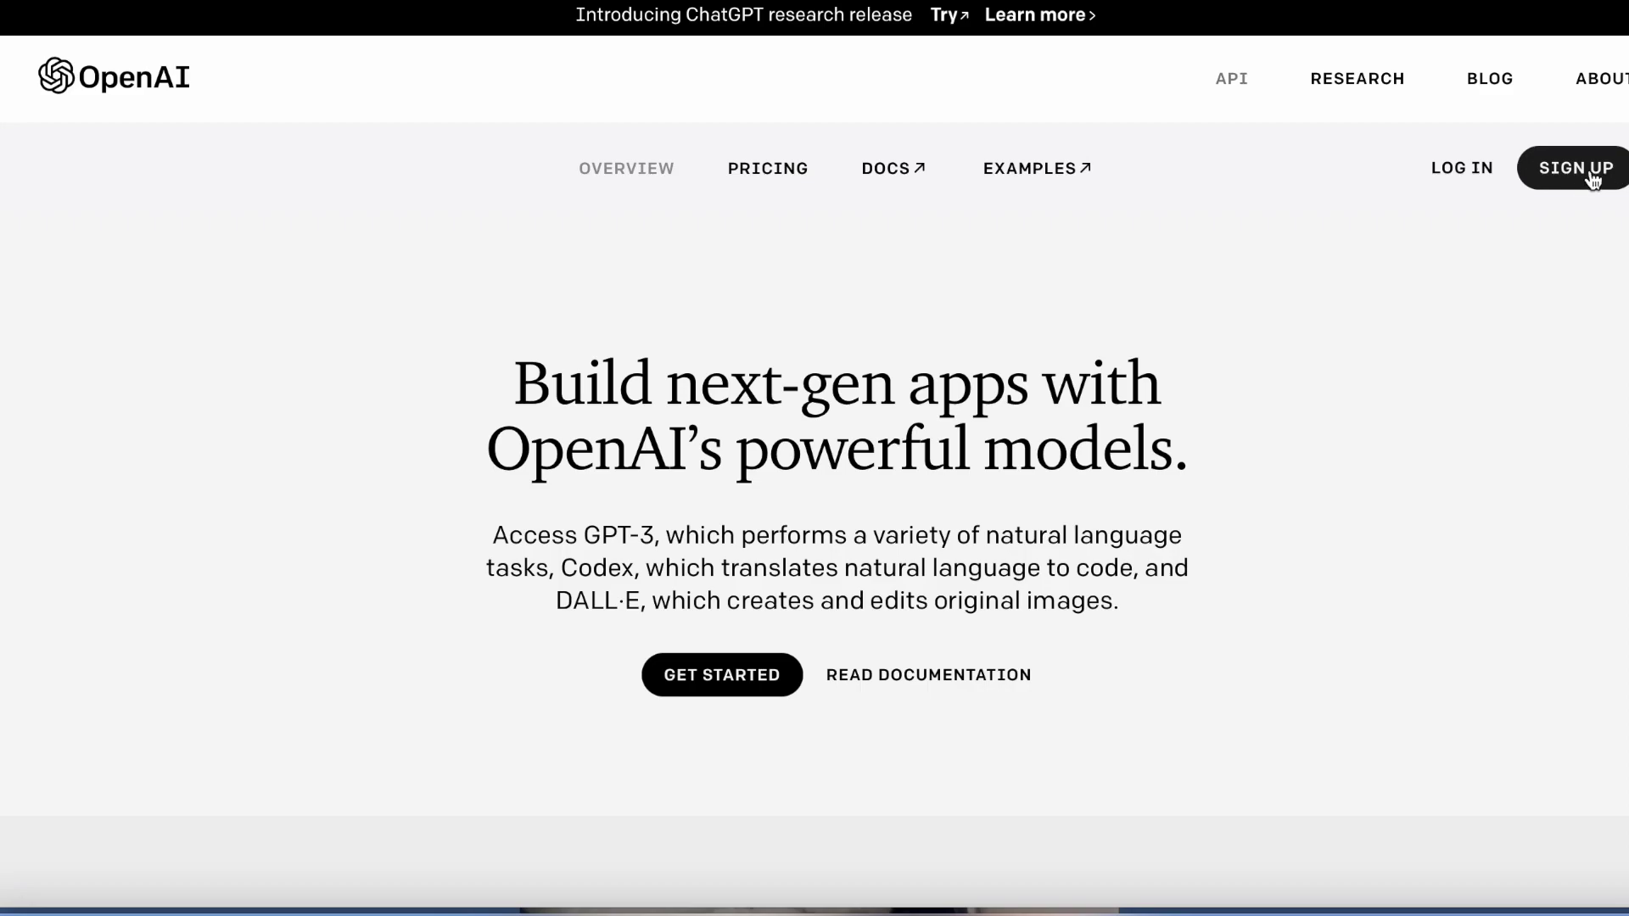
Open the API Pricing page from the OpenAI API overview
click(770, 168)
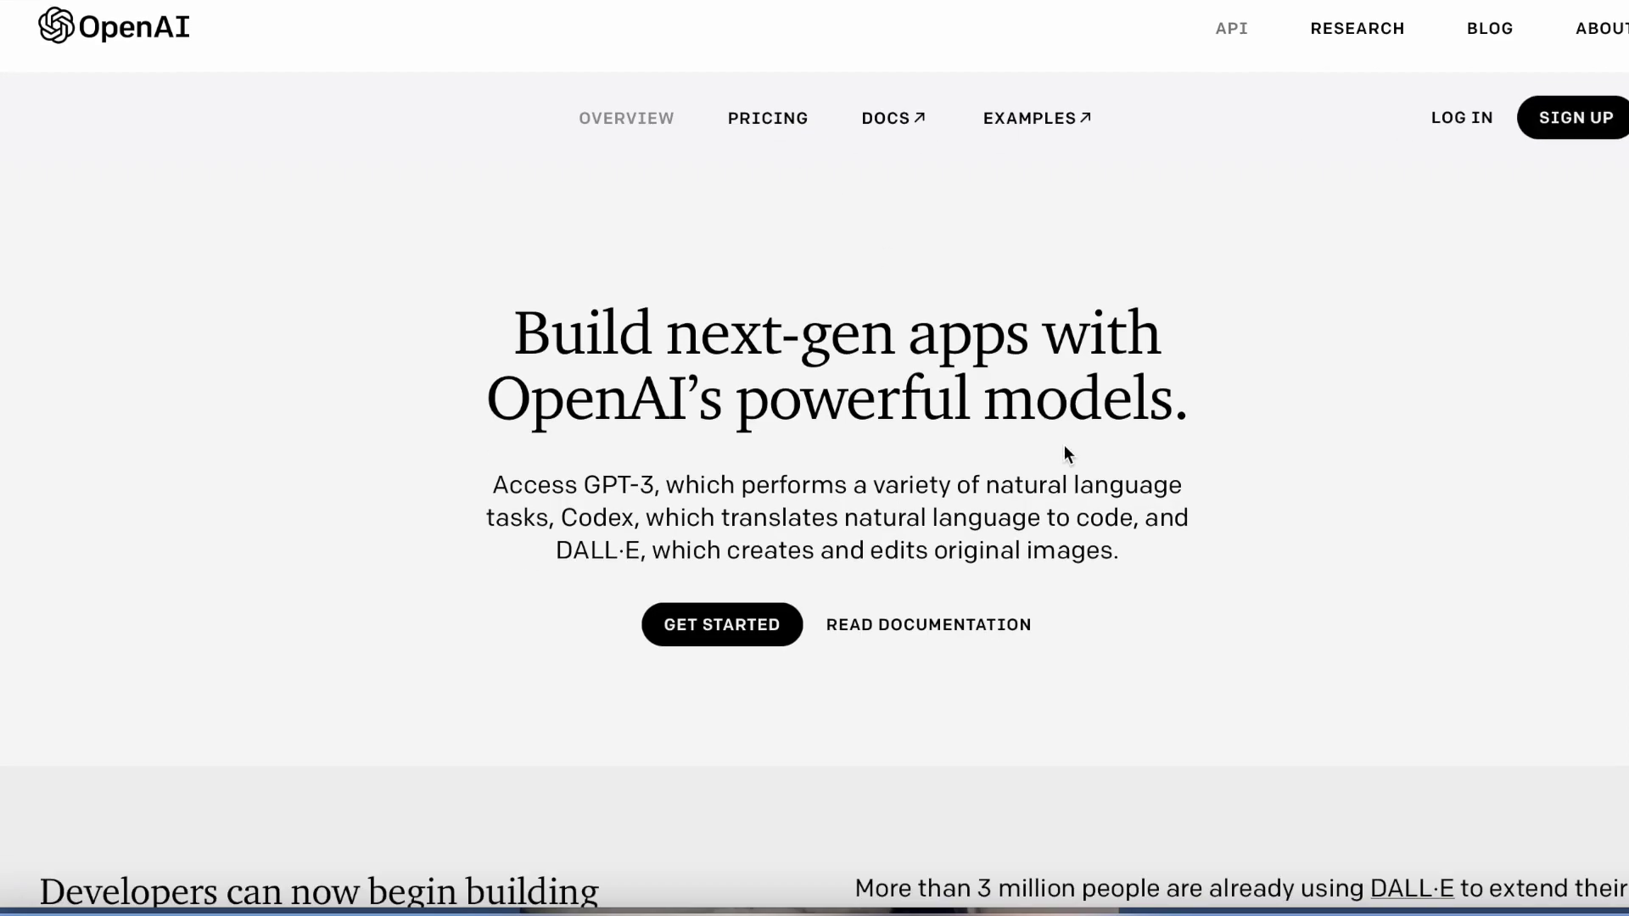
Browse the image, fine-tuned and embedding price tables, then return to Ada, Babbage, Curie and Davinci prices
scroll(1067, 454, down, 1)
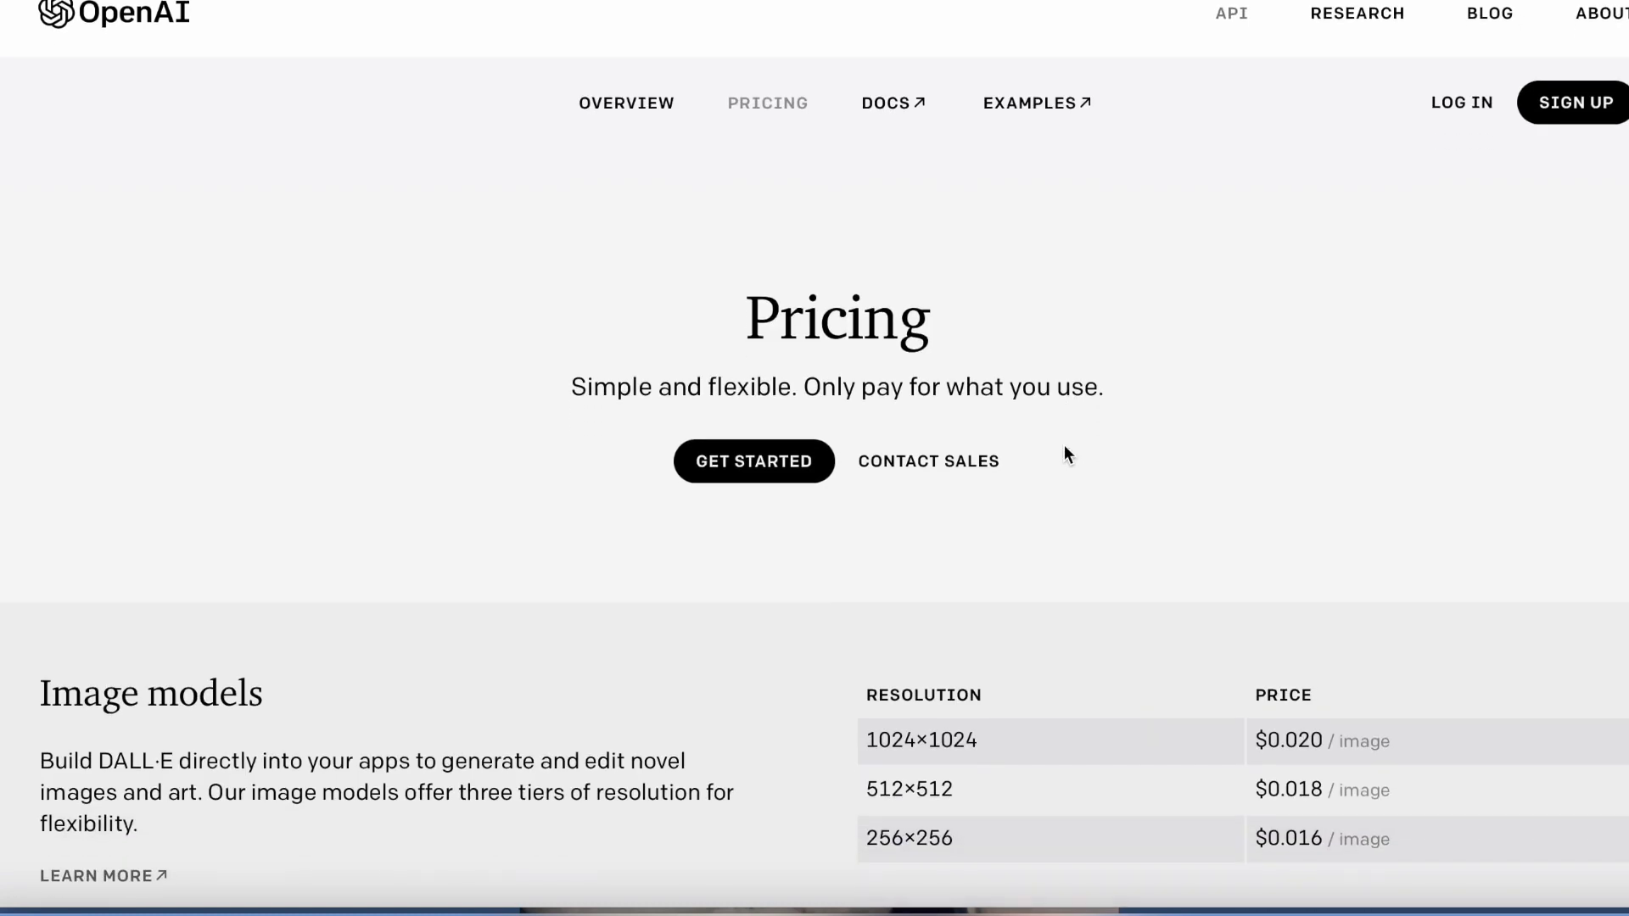
scroll(1065, 454, down, 4)
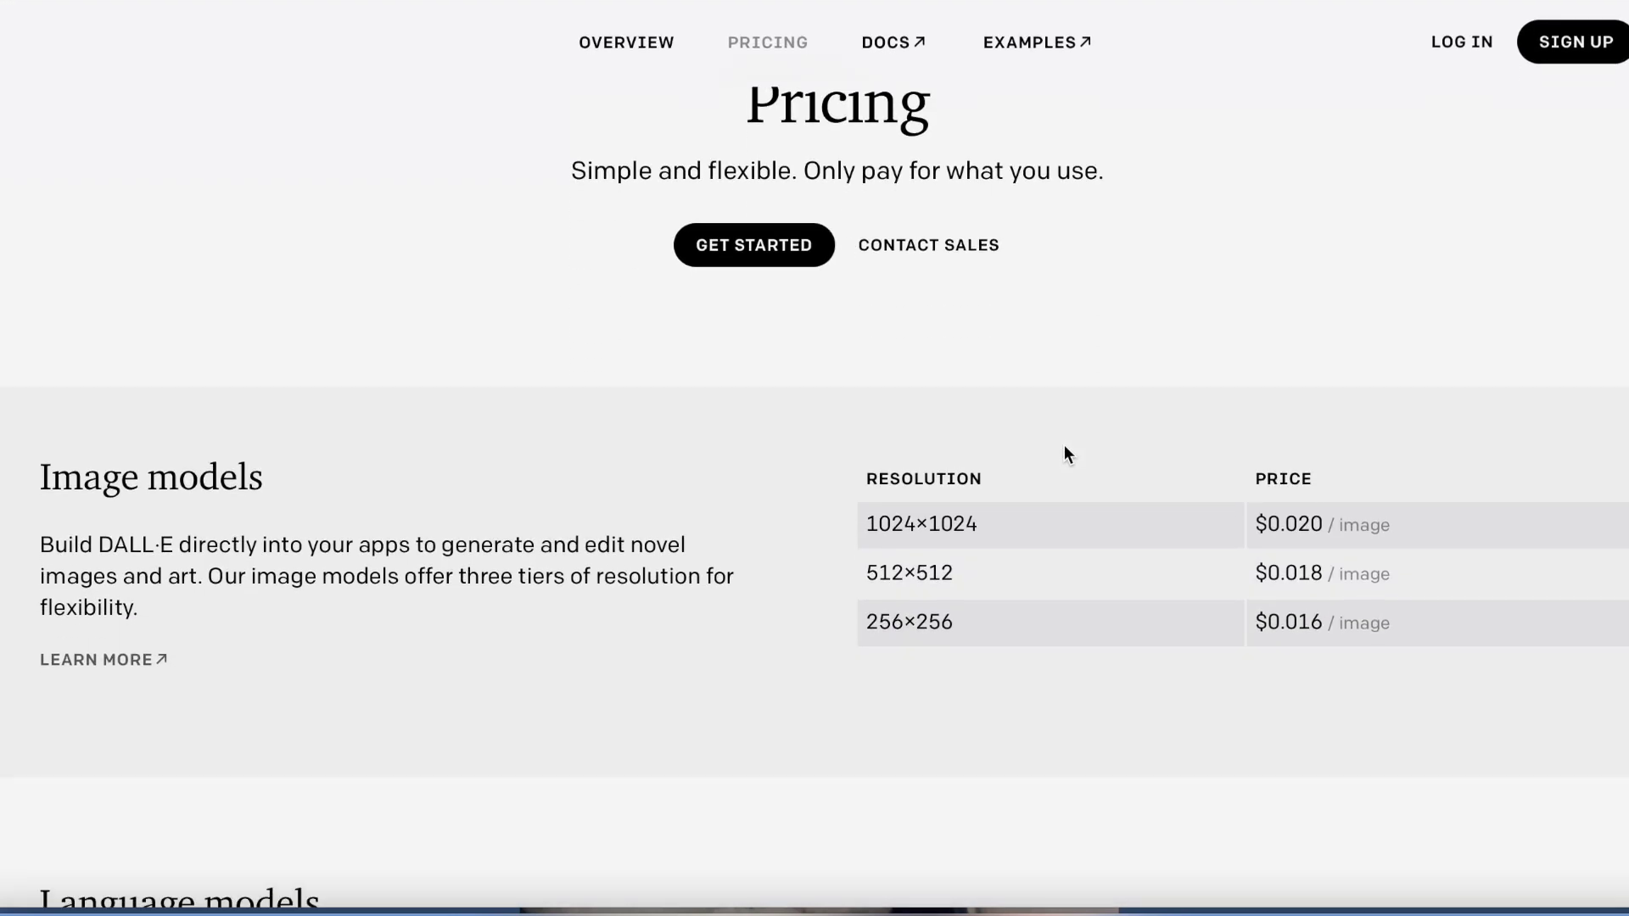
scroll(1065, 454, down, 2)
scroll(1065, 454, up, 2)
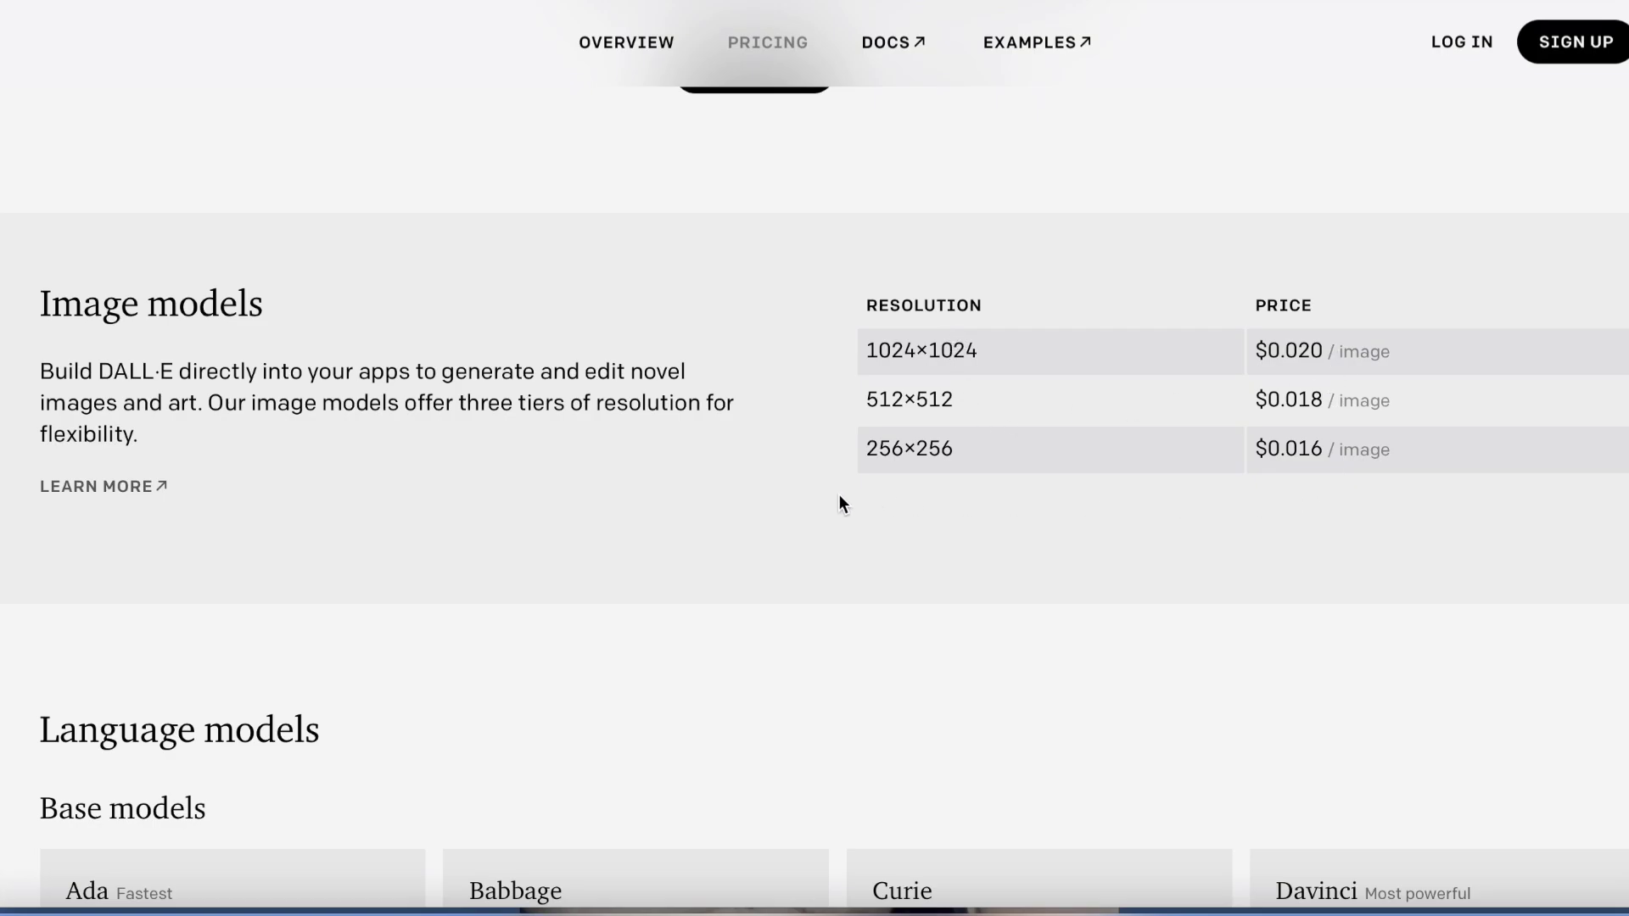
scroll(838, 495, down, 6)
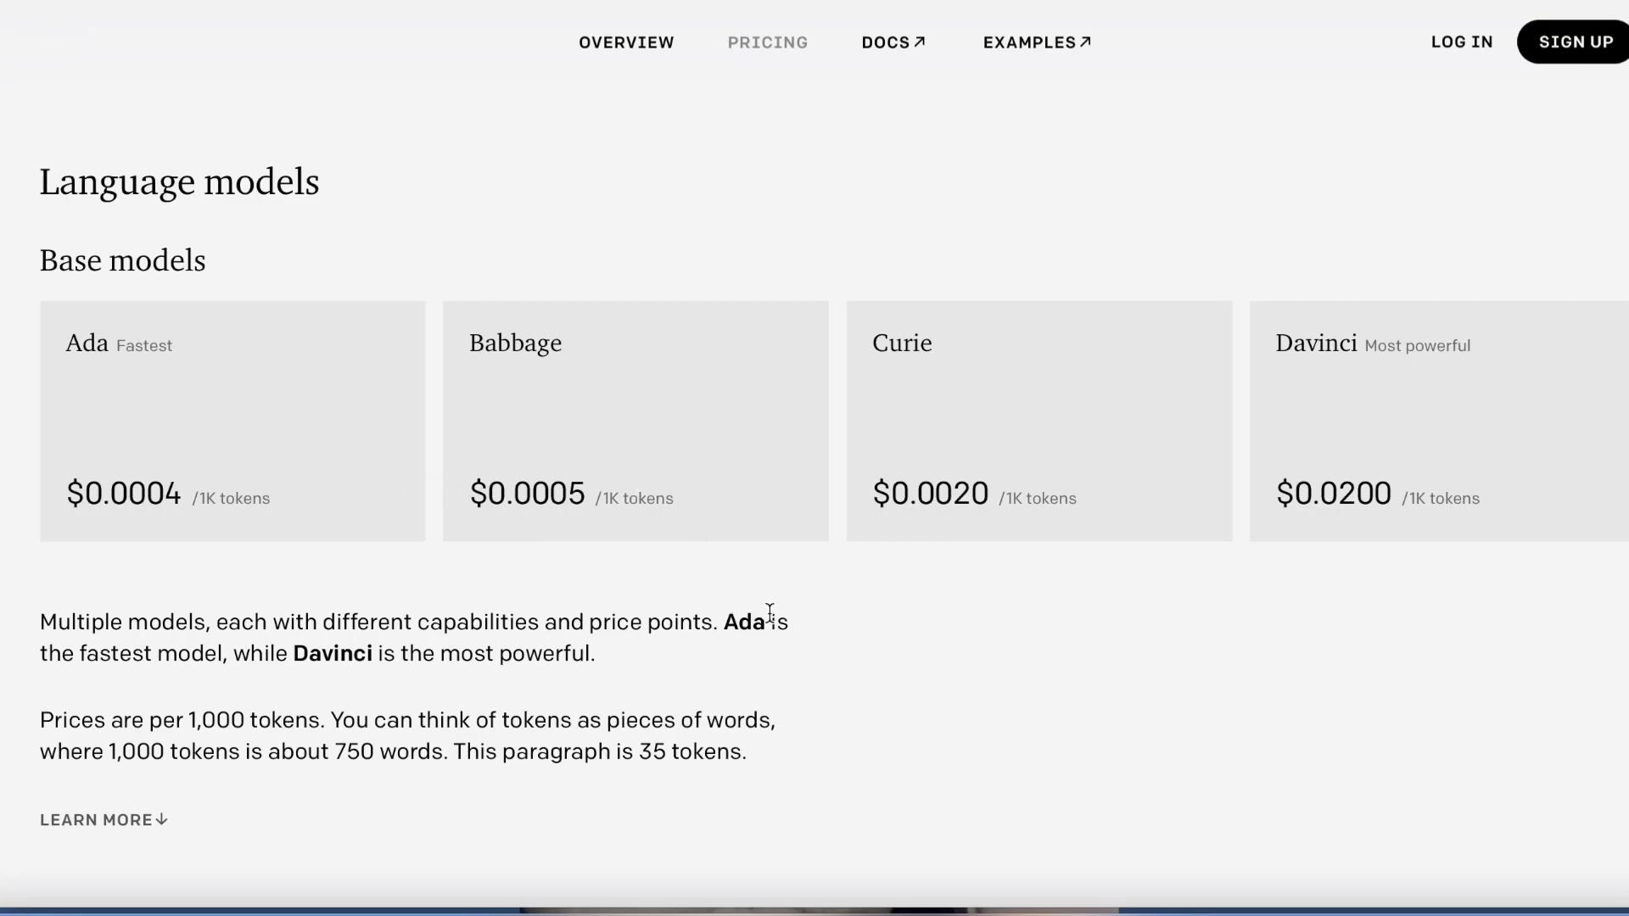
scroll(769, 612, down, 9)
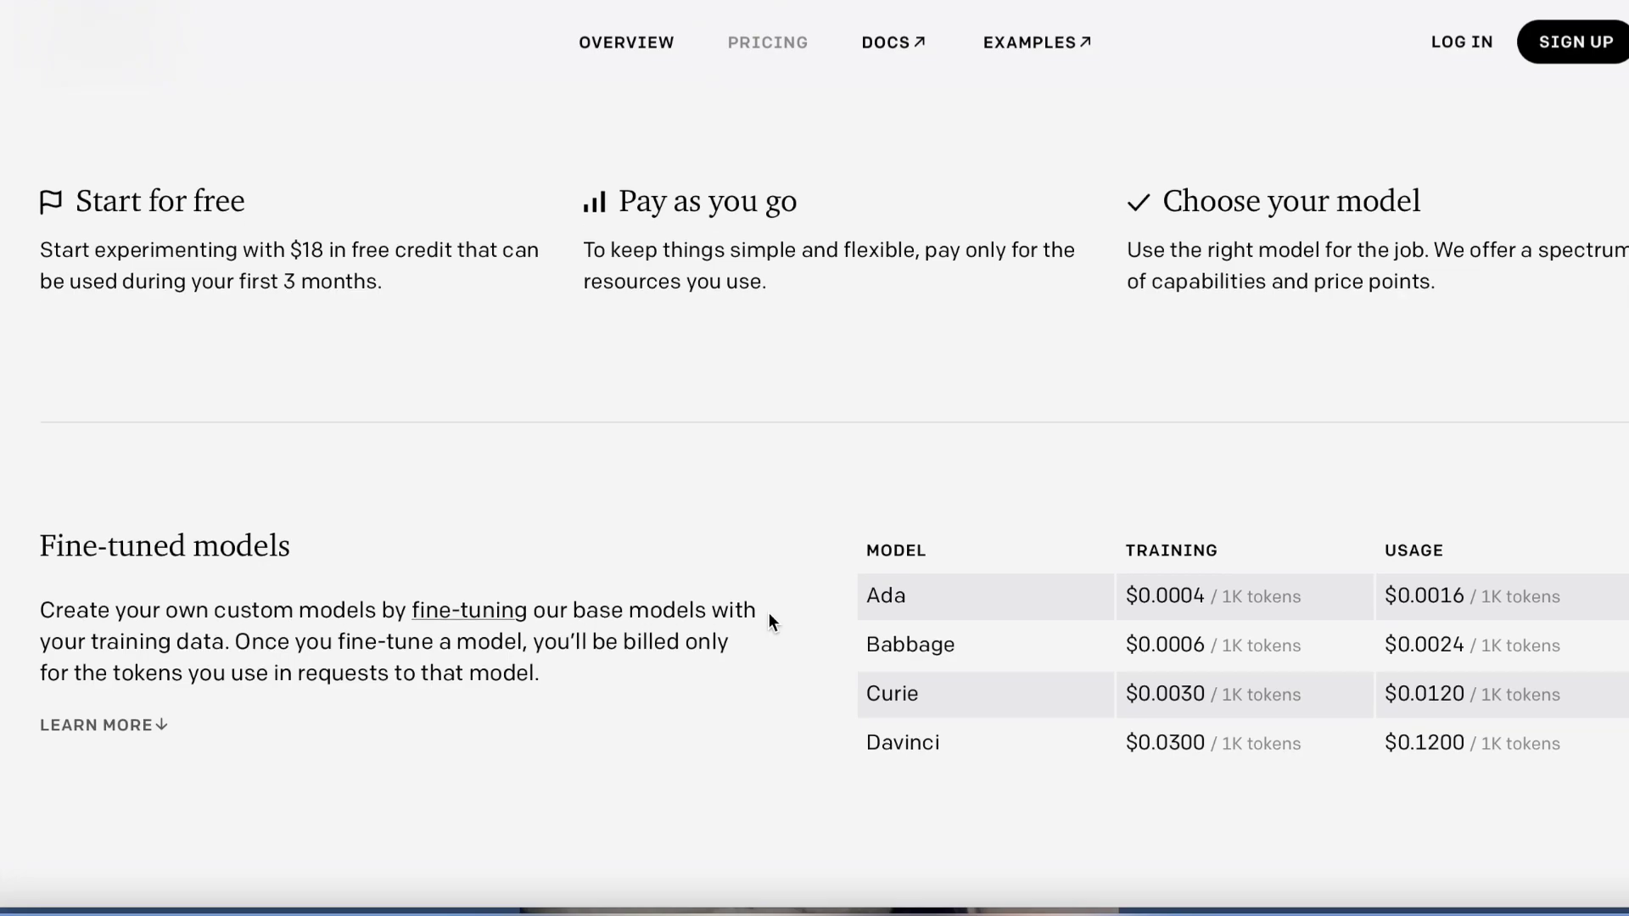
scroll(768, 613, down, 3)
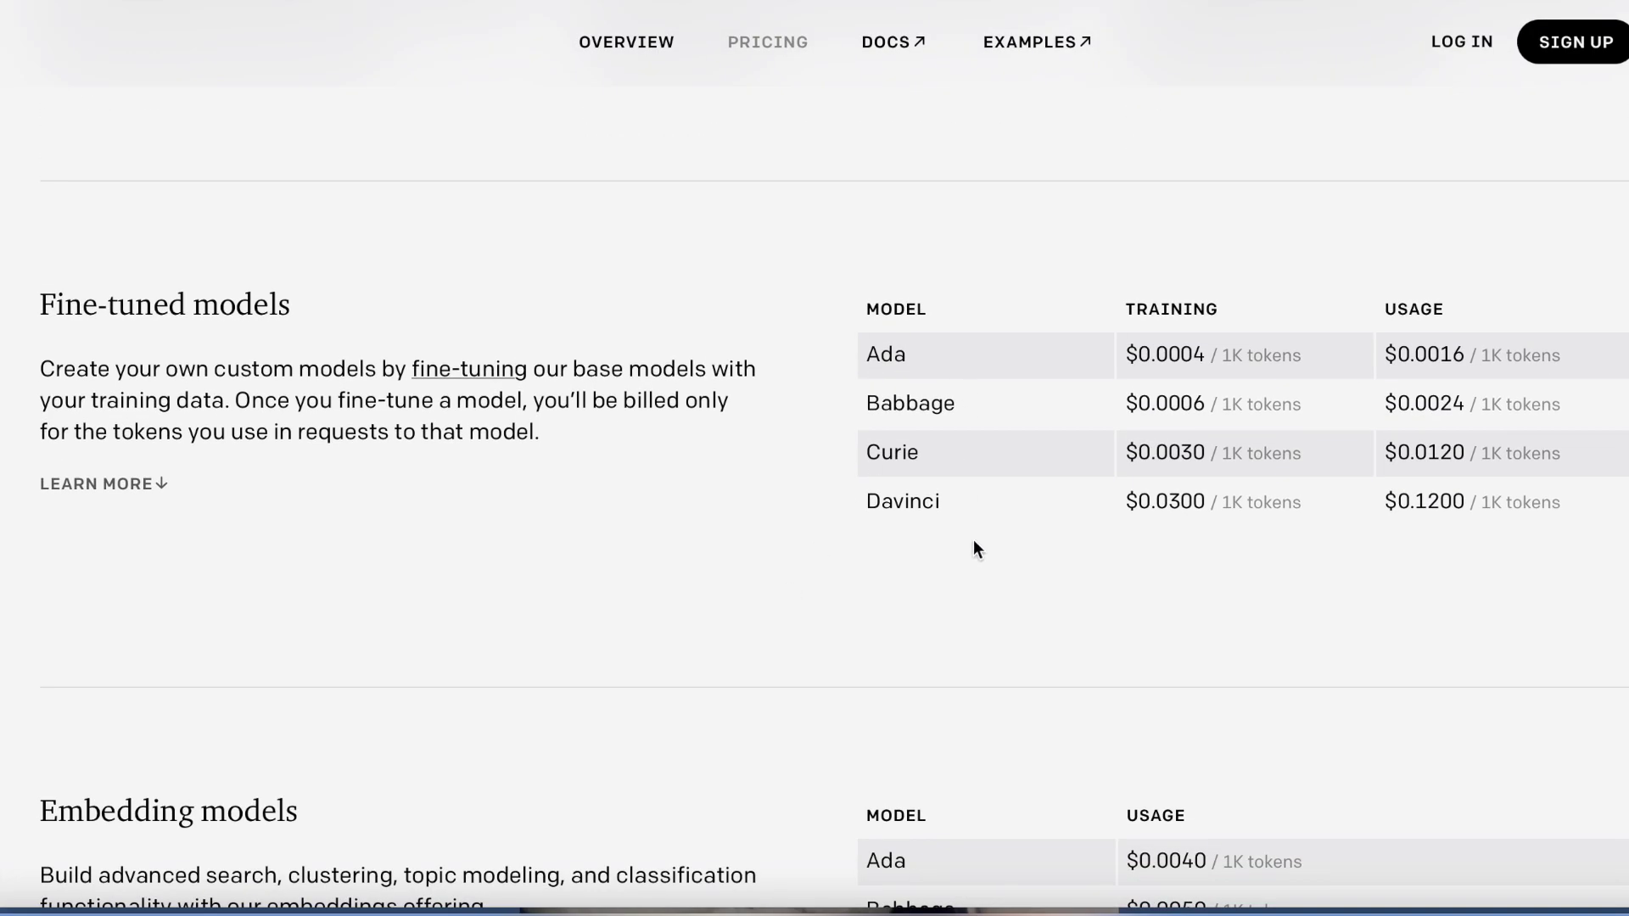
scroll(1021, 426, down, 11)
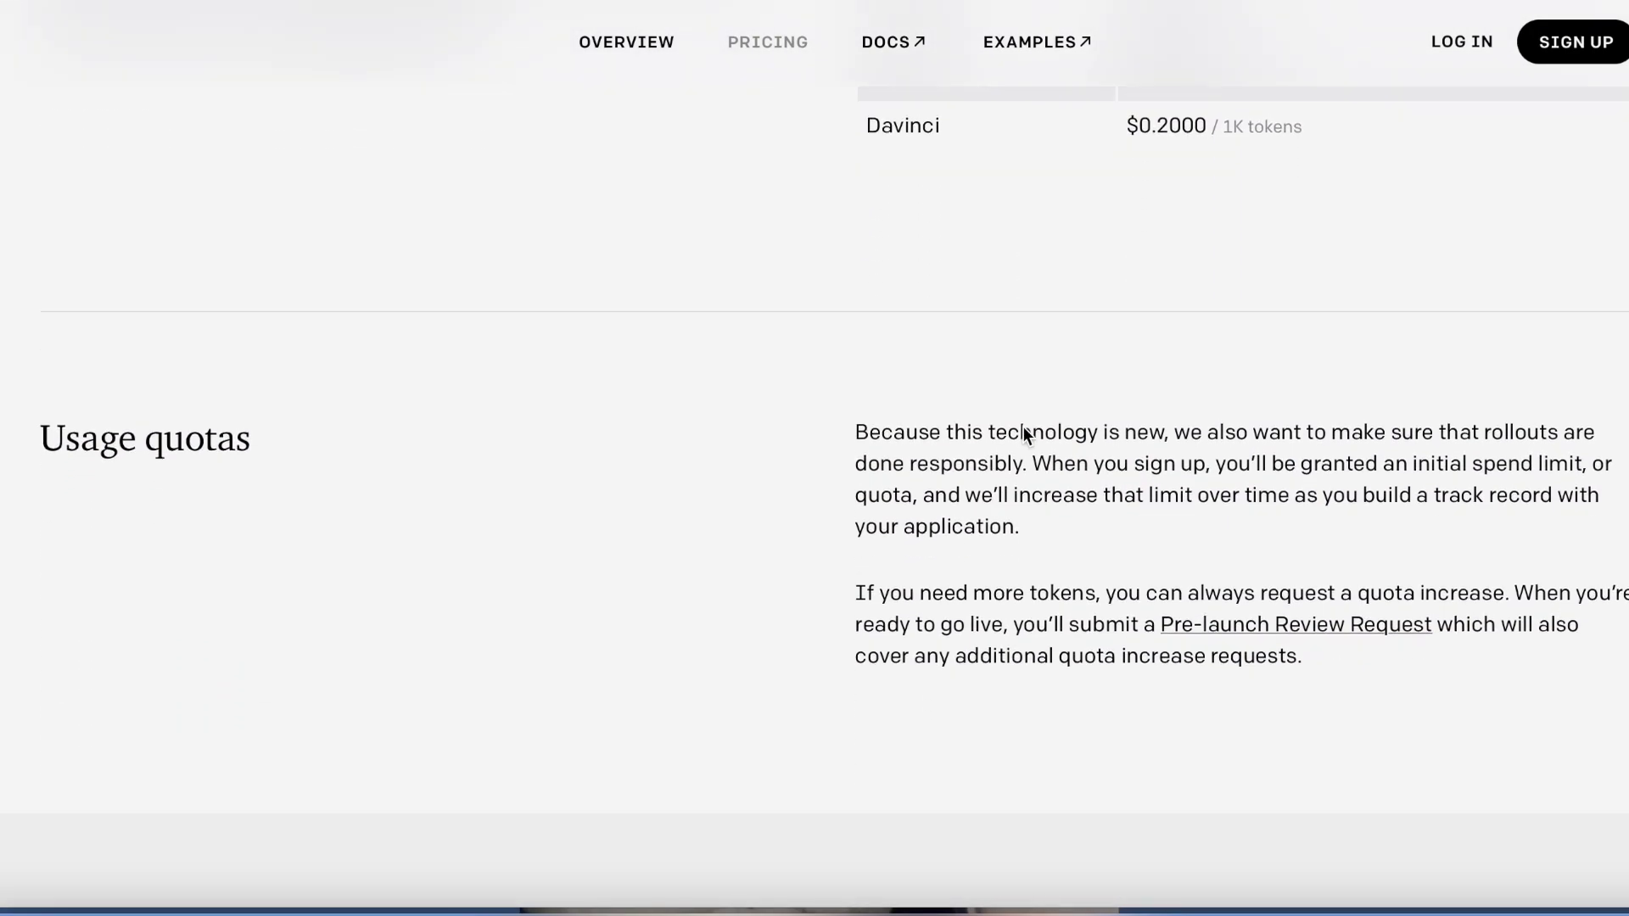
scroll(1022, 426, down, 7)
scroll(1021, 426, up, 14)
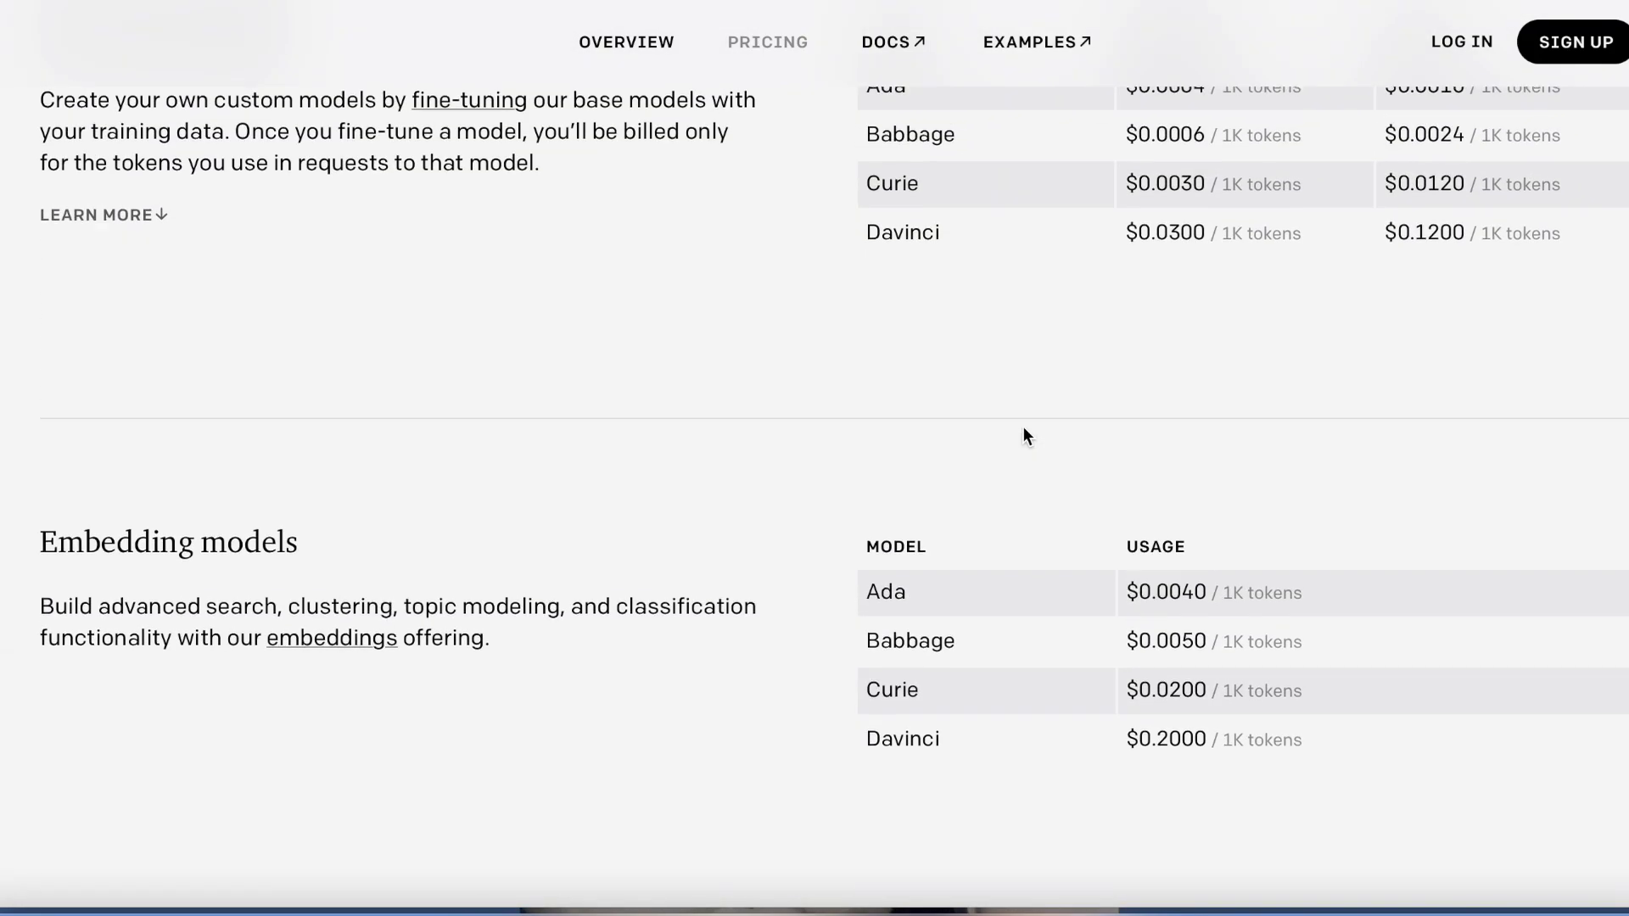
scroll(1021, 426, up, 15)
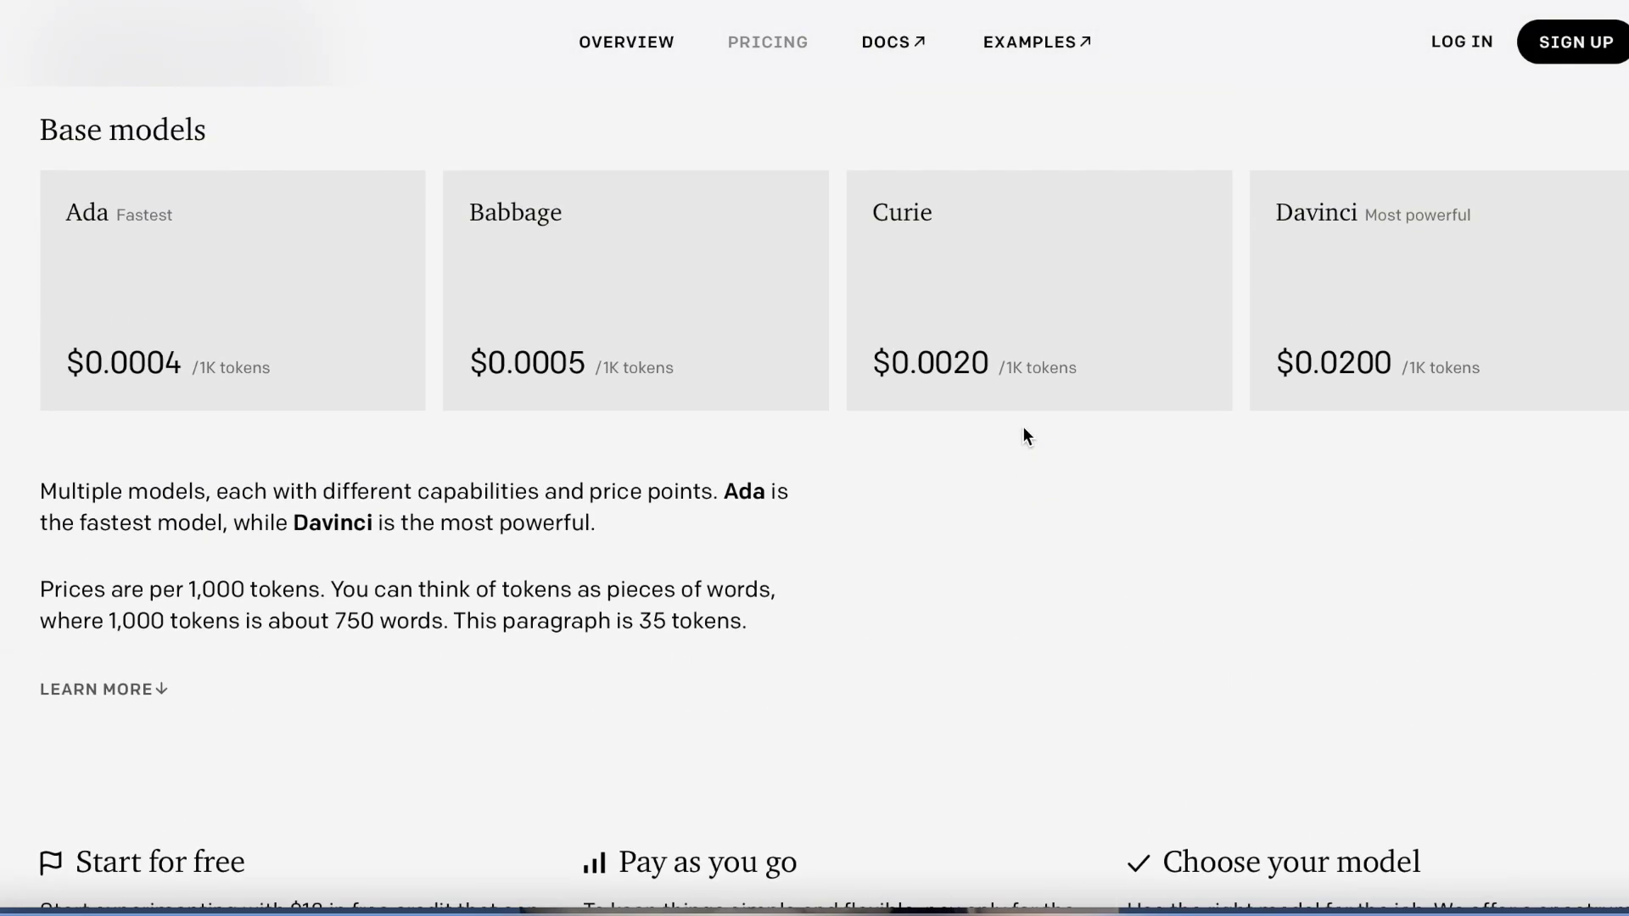
scroll(1023, 436, up, 2)
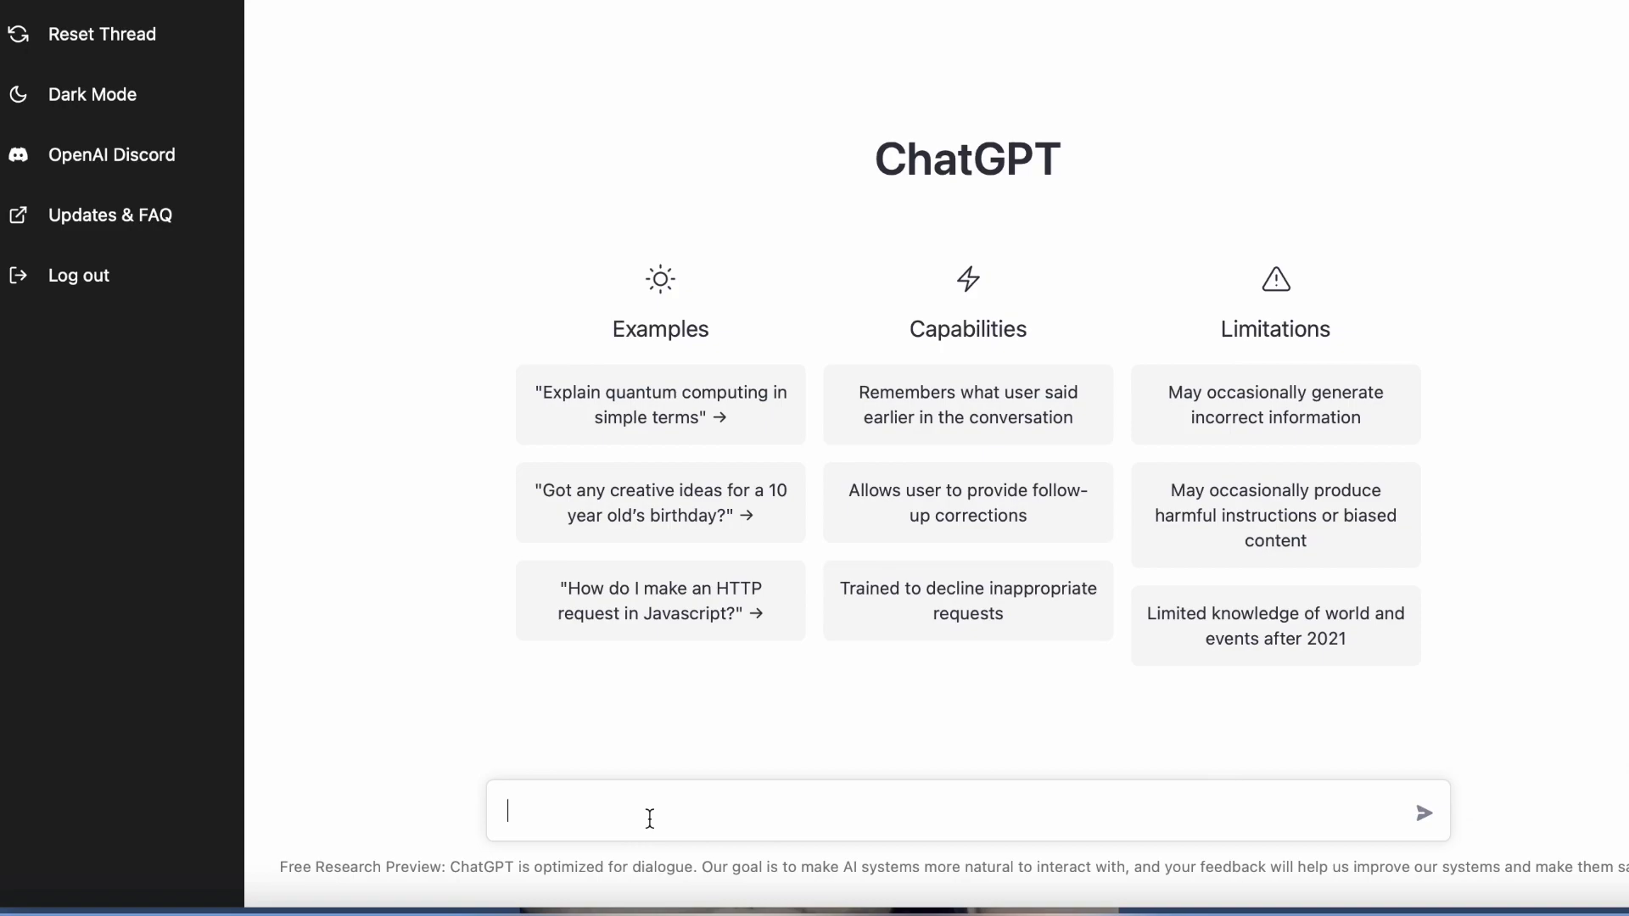
Enter the prompt 'qutam computing' in ChatGPT's empty message box
text(qutam computing)
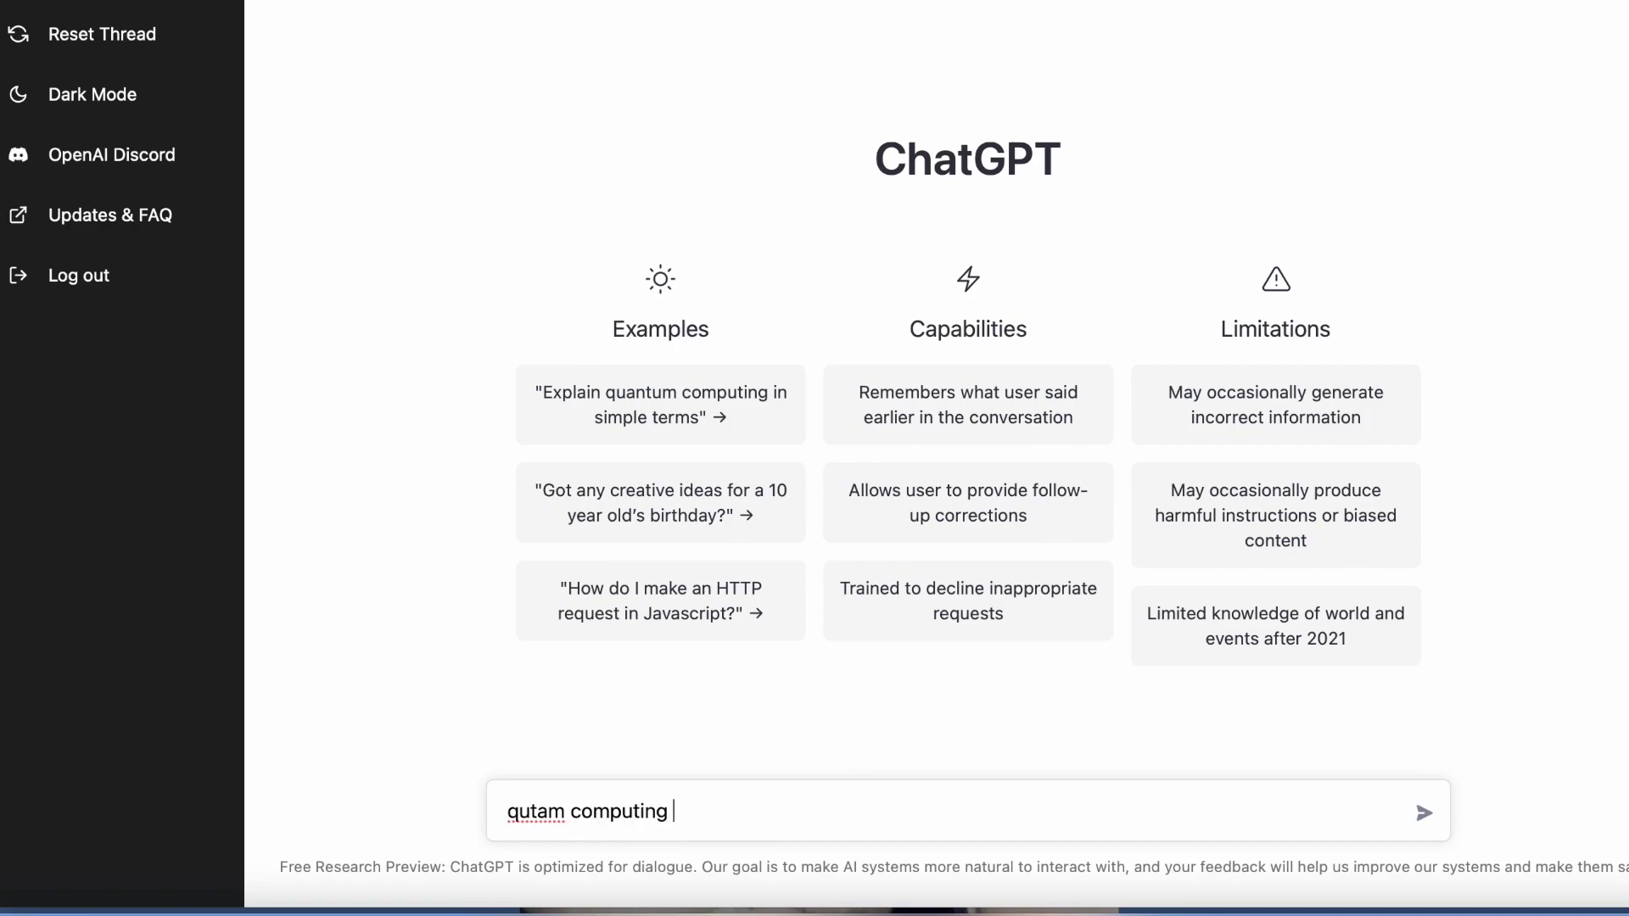
Send 'qutam computing', then resend it correctly spelled as 'quantum computing'
key(Return)
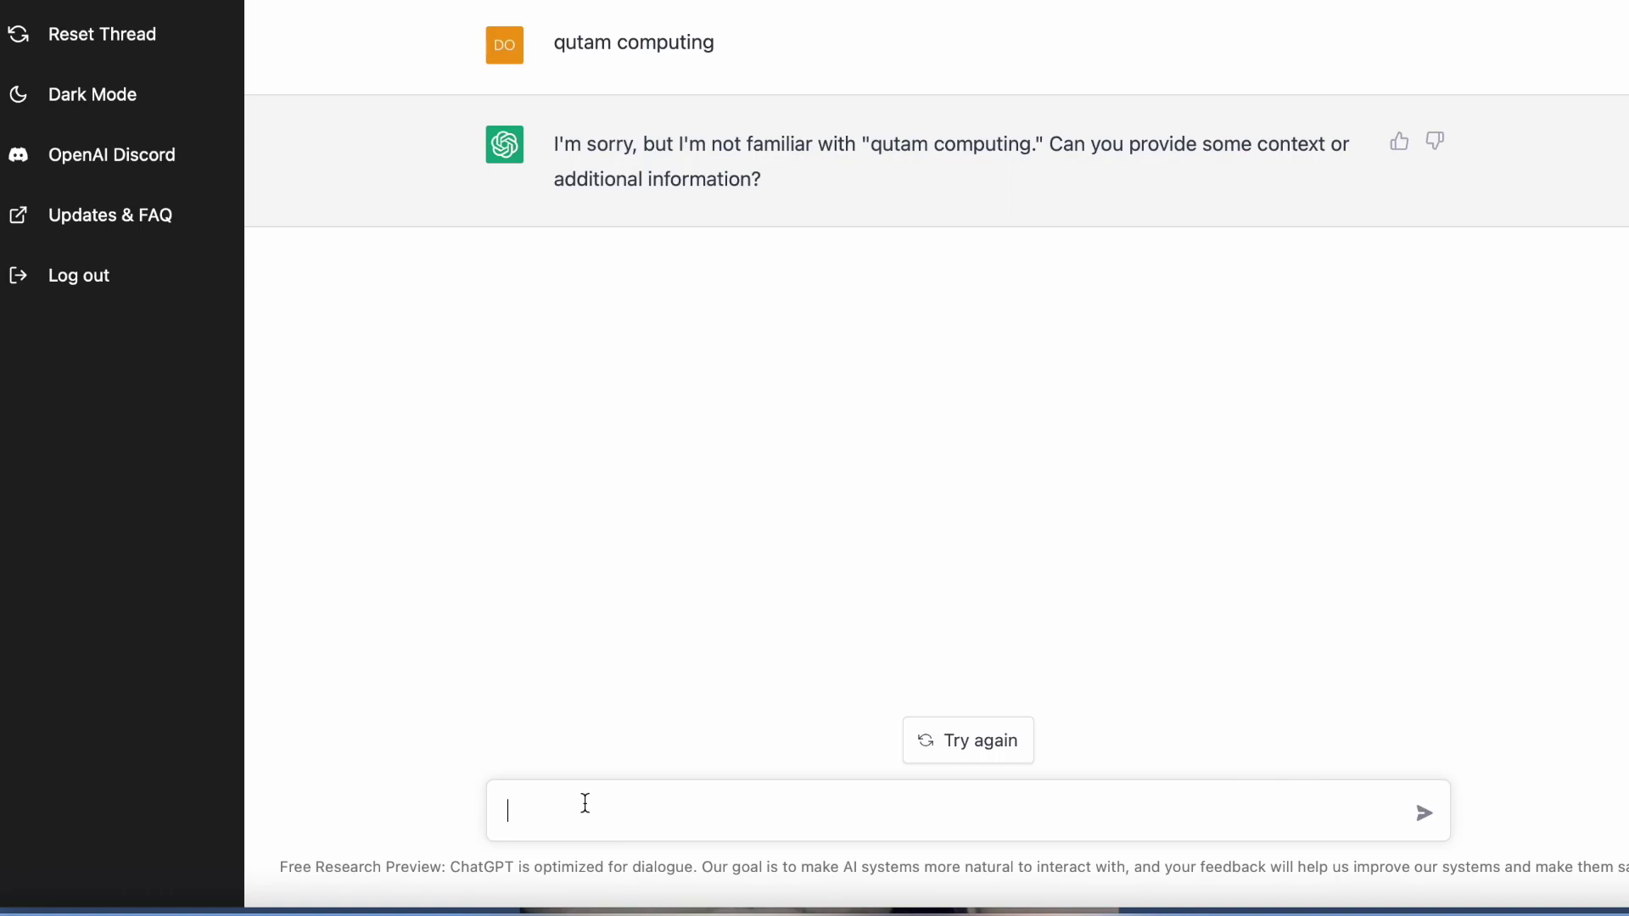
text(qut)
key(BackSpace)
text(antum computing)
key(Return)
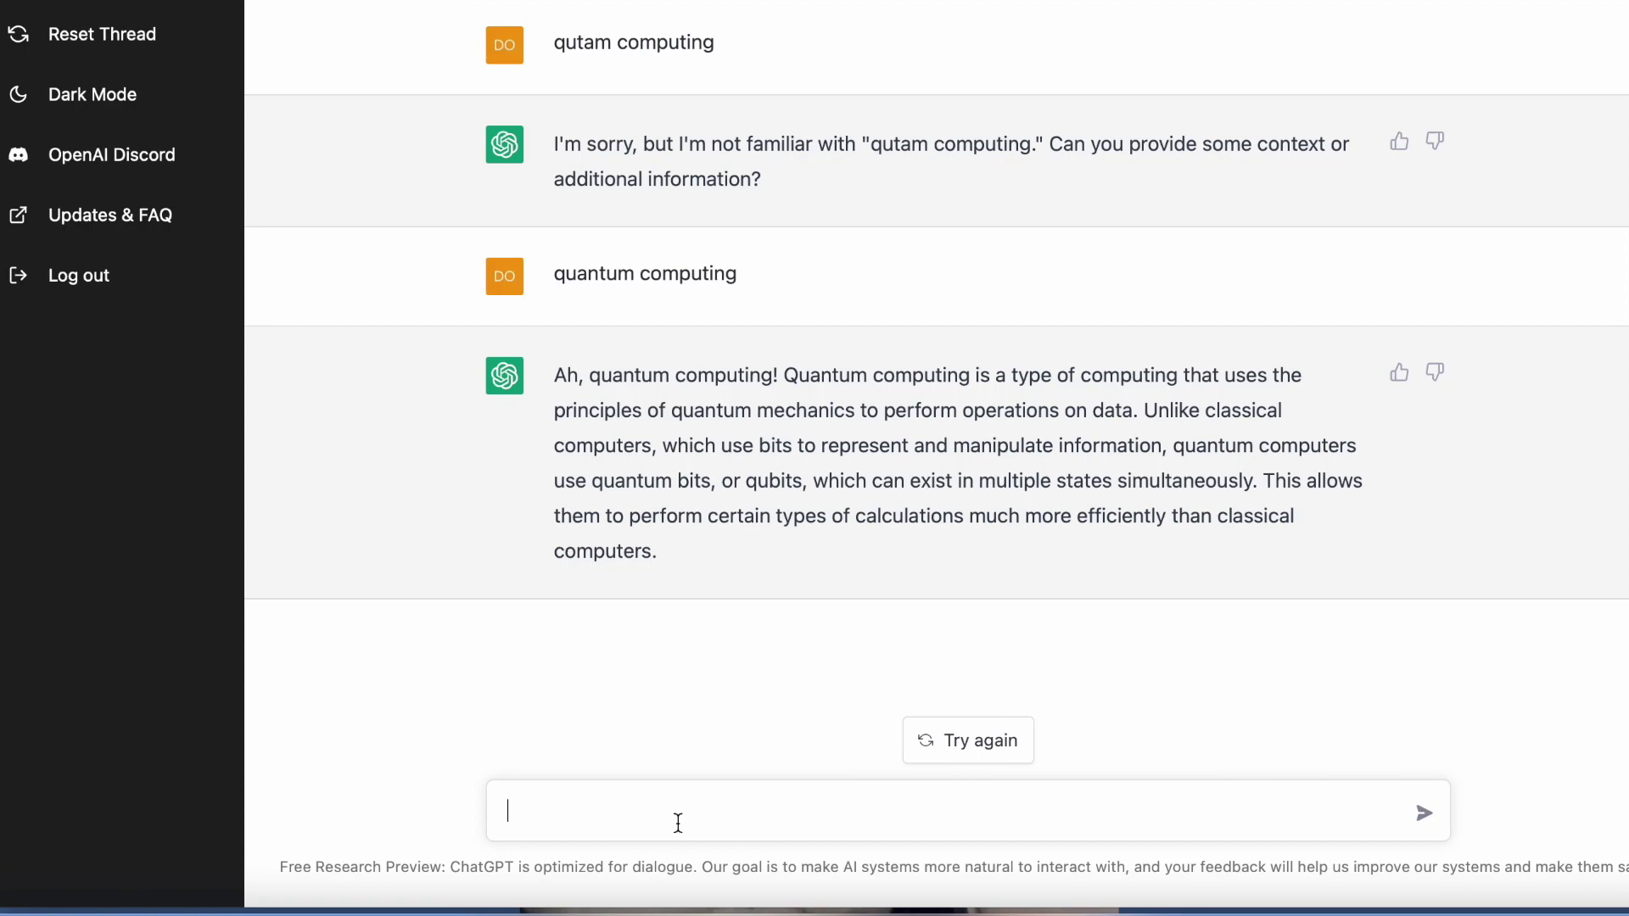
Ask ChatGPT 'what is the meaning of life' without the stray '>' character
text(what is the meani)
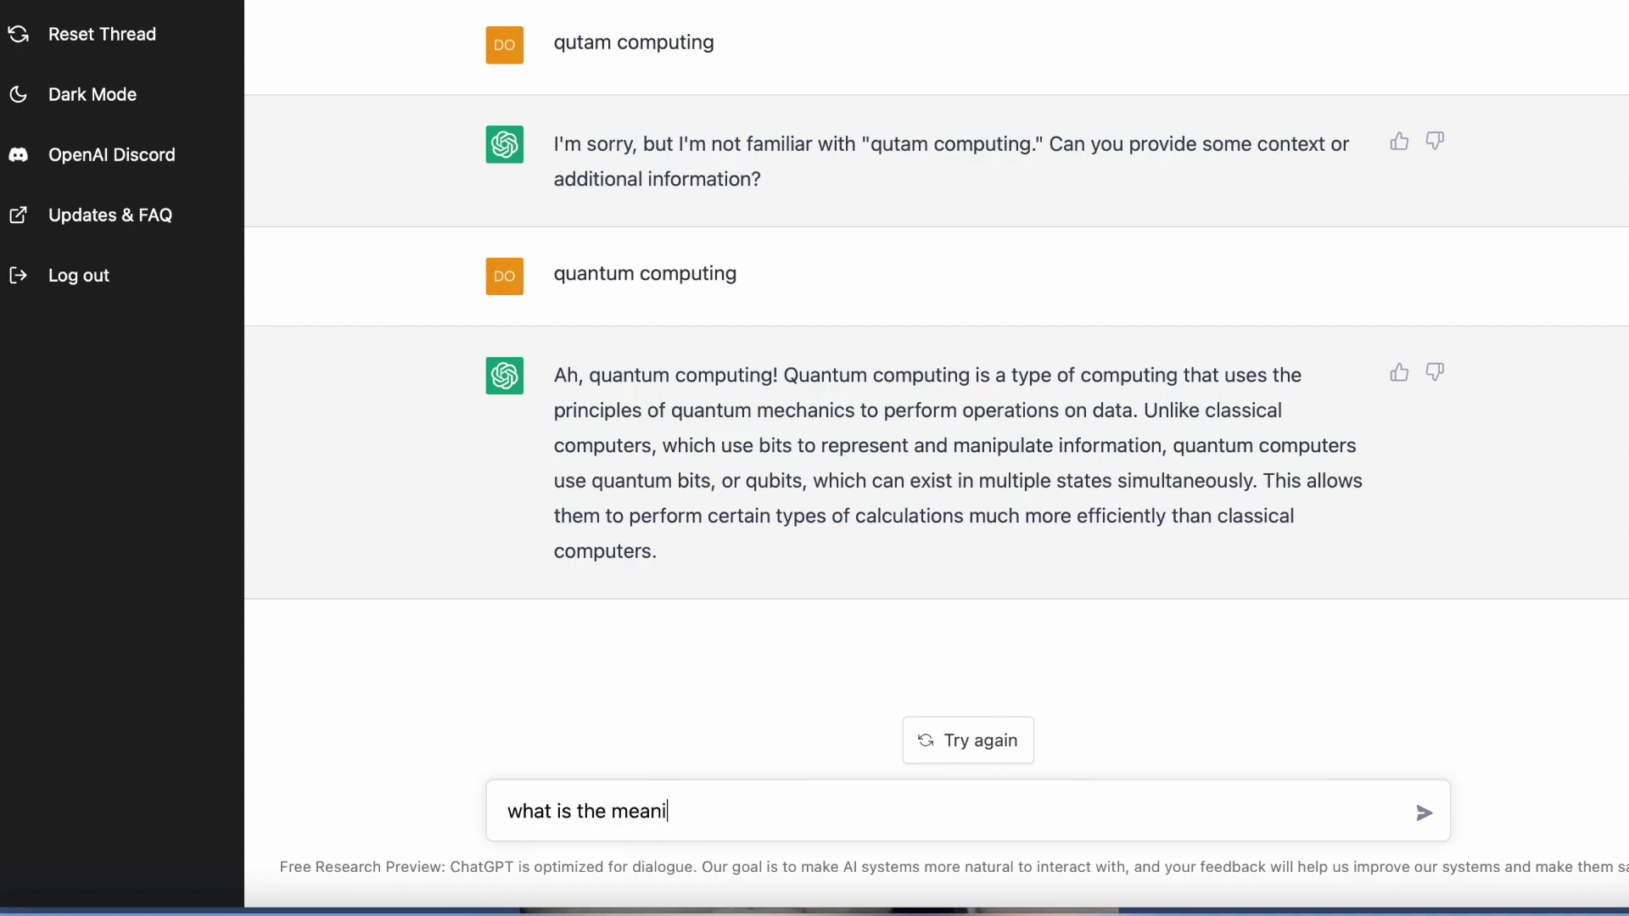
text(ng of life>)
key(BackSpace)
key(Return)
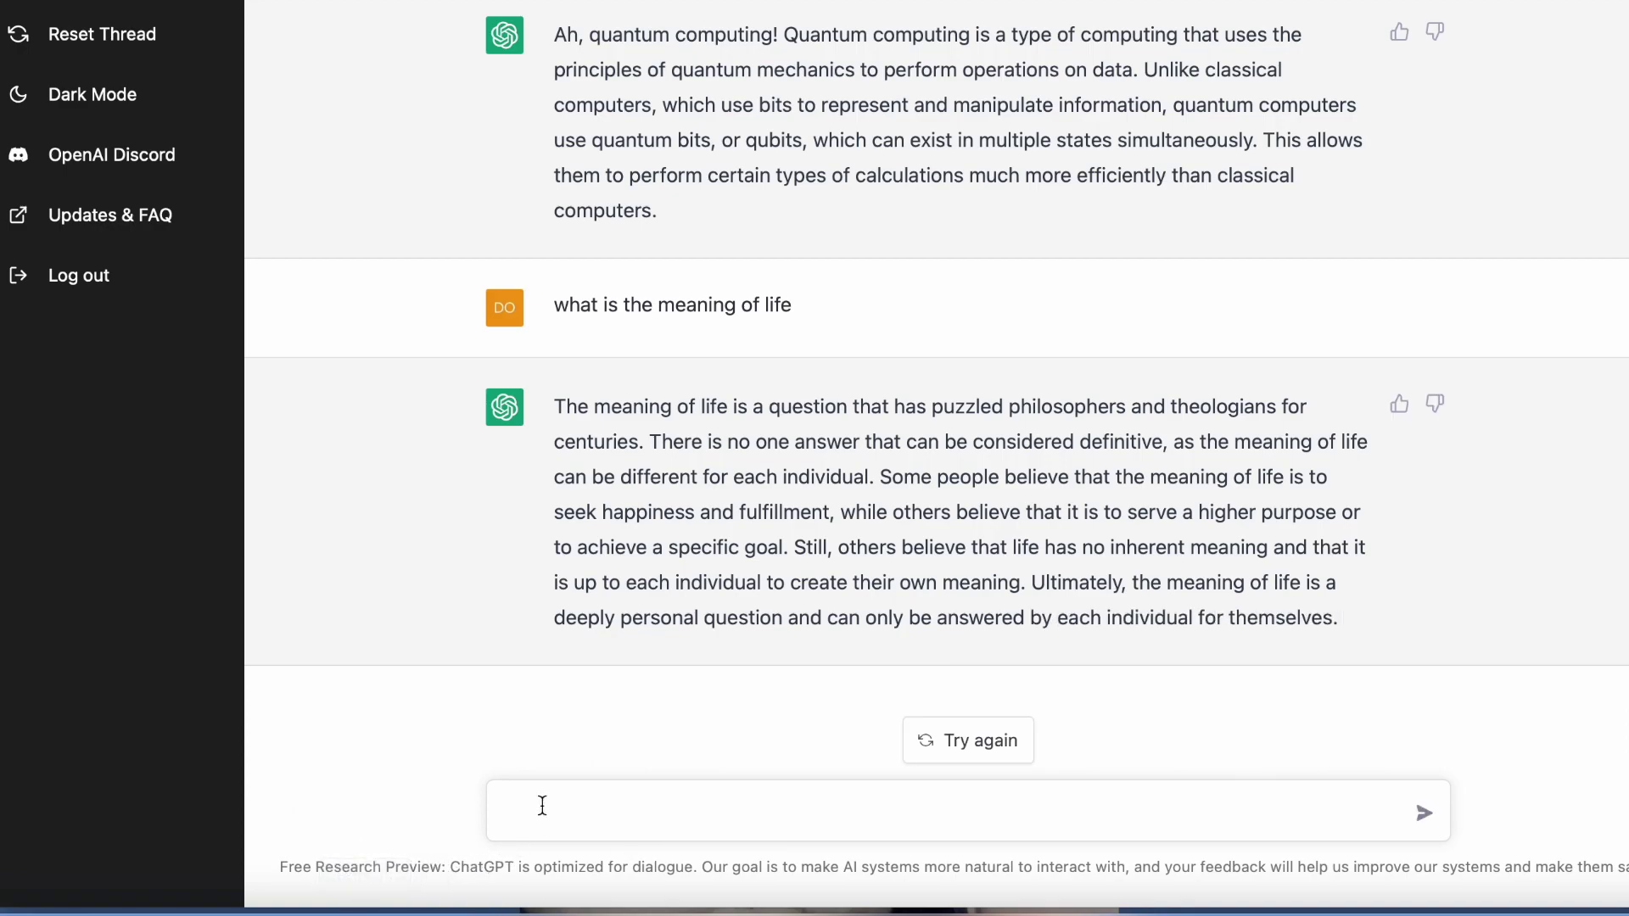
text(write a script for)
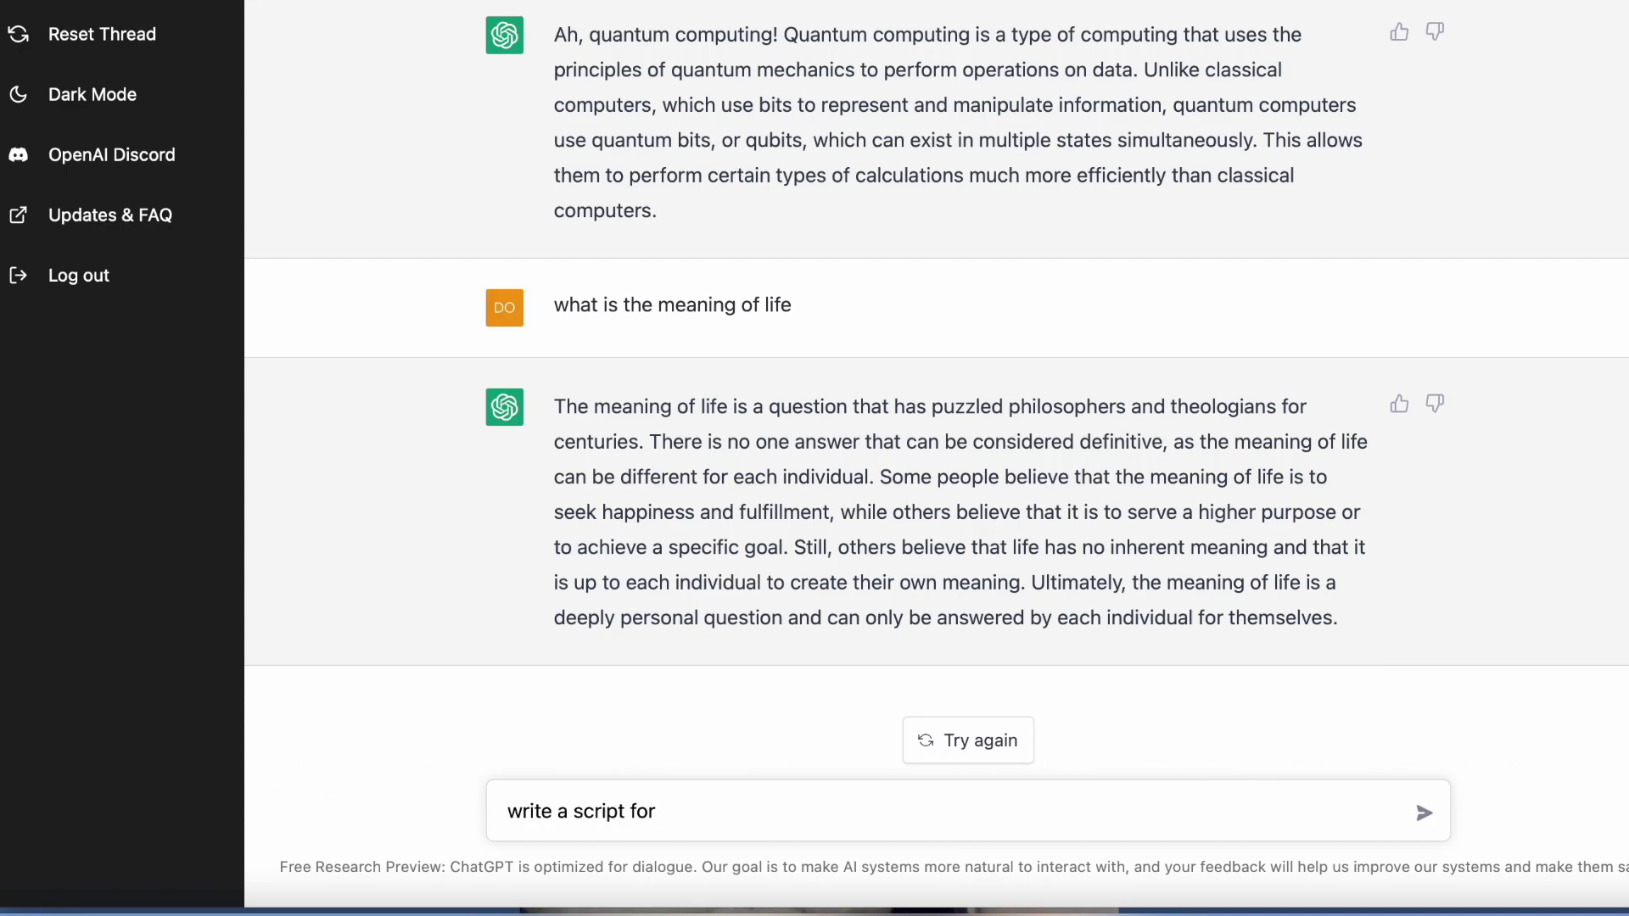
Request 'write a script for what the angel number 222 means', dropping the stray backslash
text(hat the angel num)
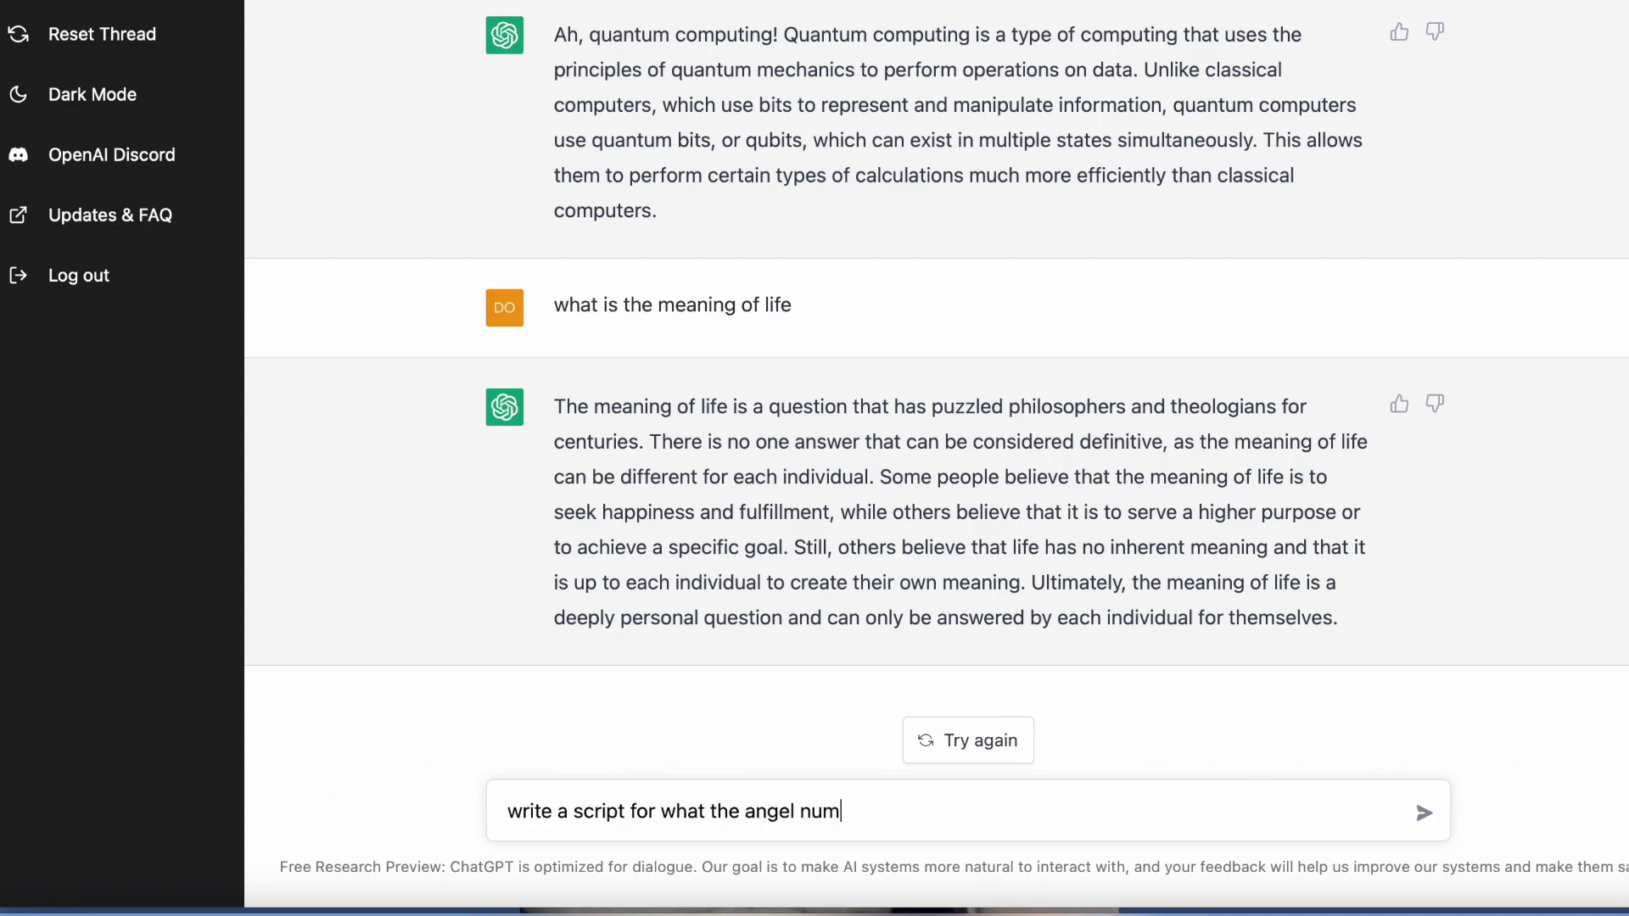
text(ber 222 means)
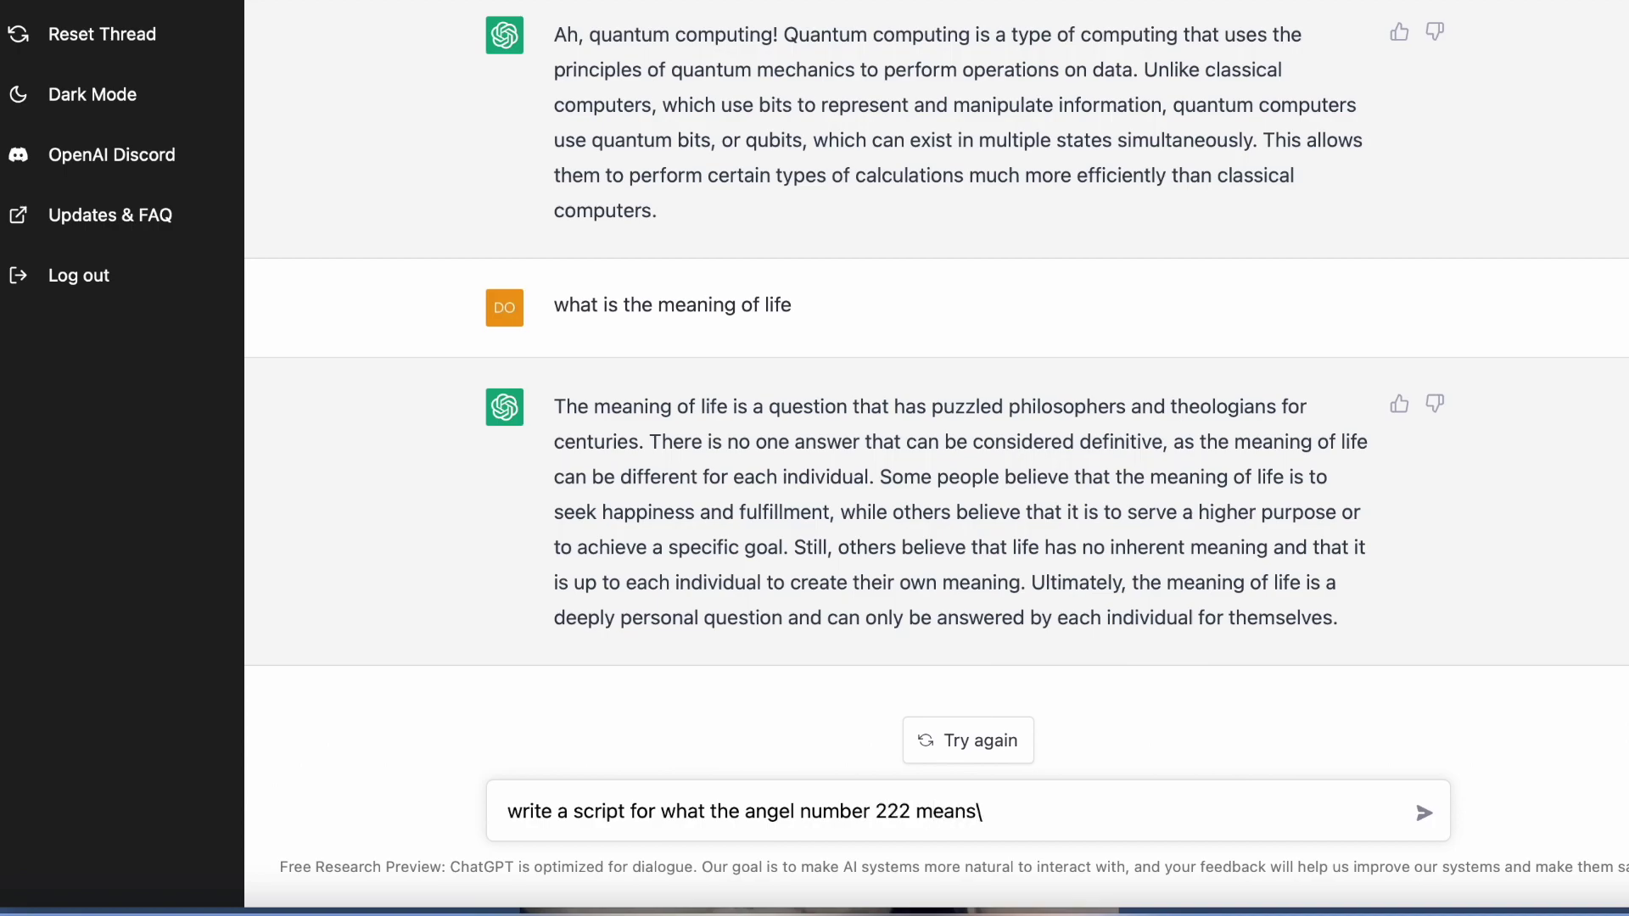
text(\)
key(BackSpace)
key(Return)
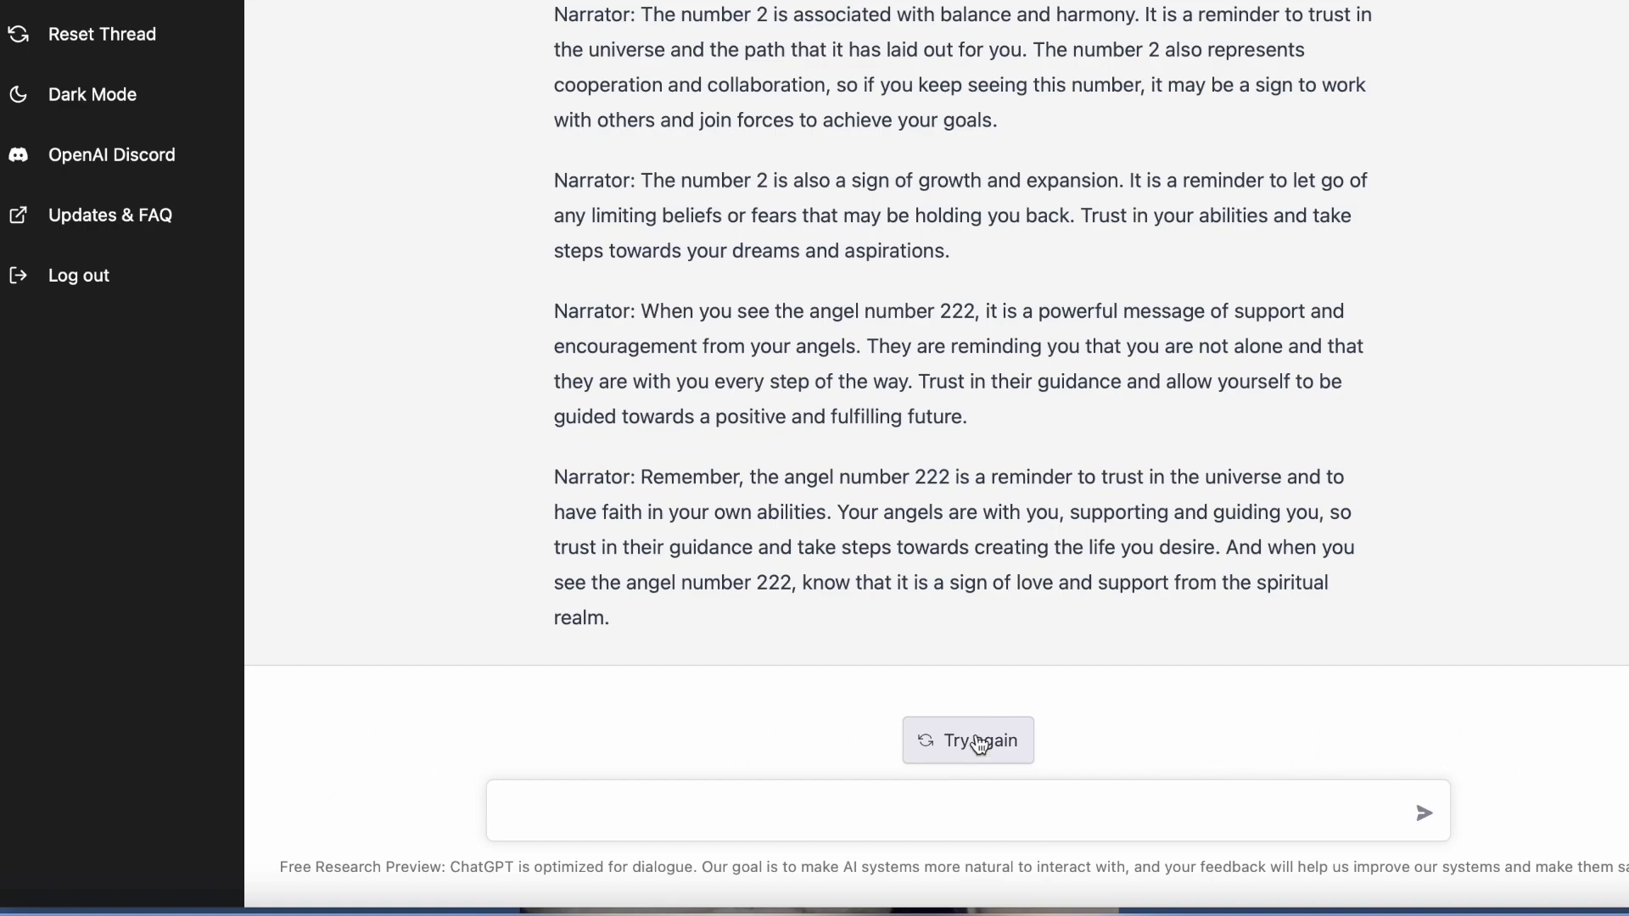
Regenerate ChatGPT's angel number 222 script with Try again
click(938, 751)
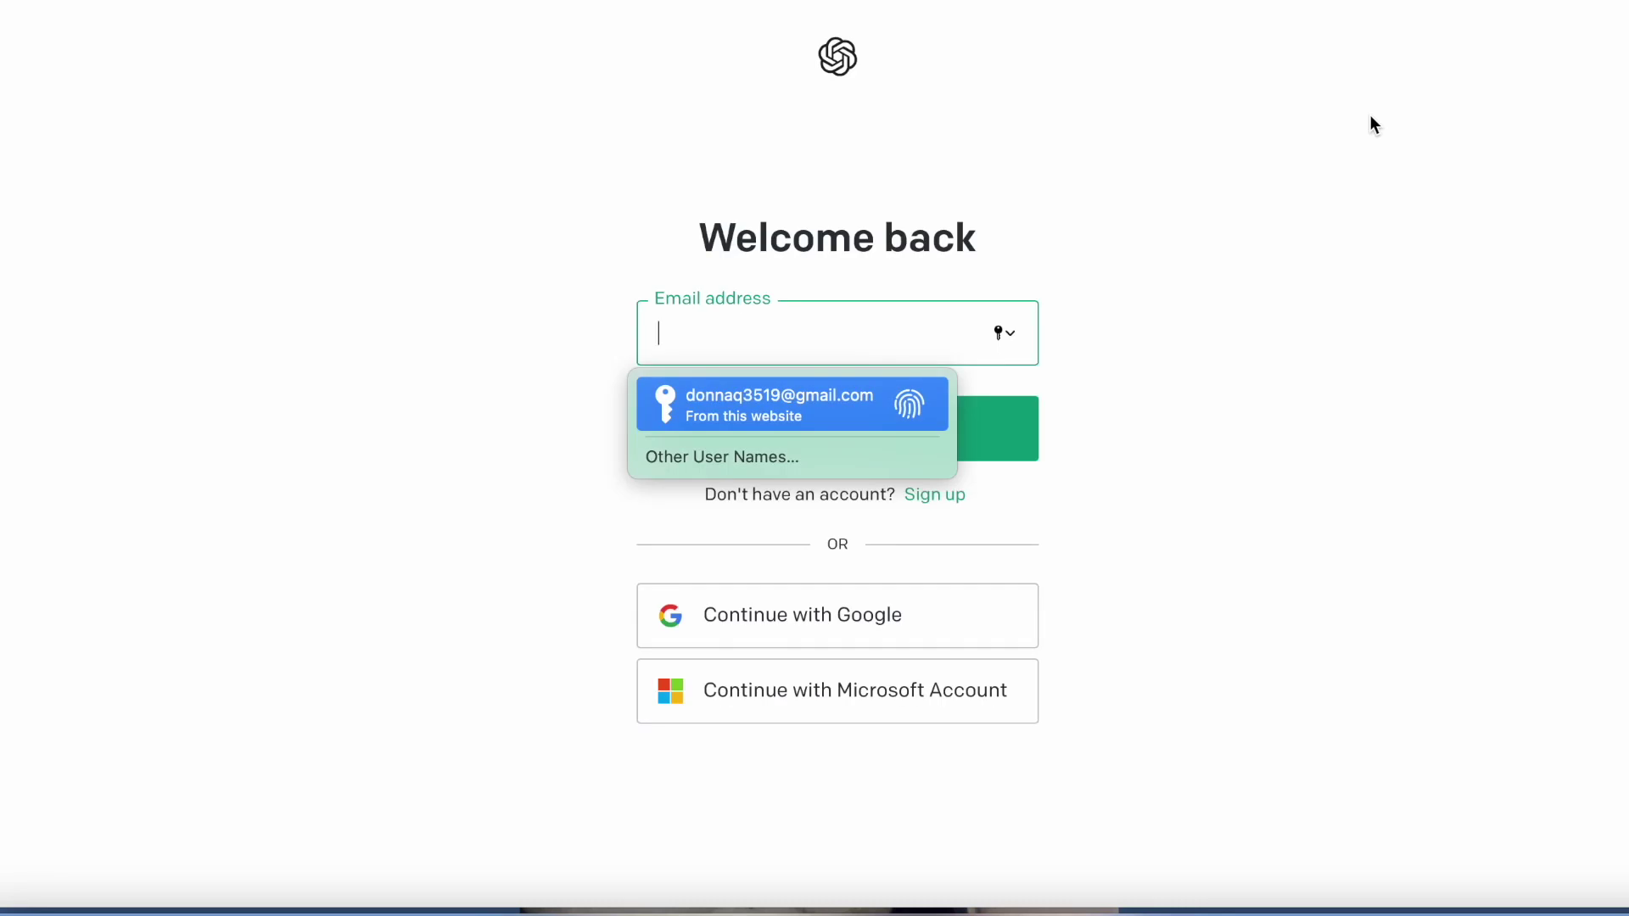
Log in to the OpenAI platform with the saved e-mail and password, then open Playground
key(Return)
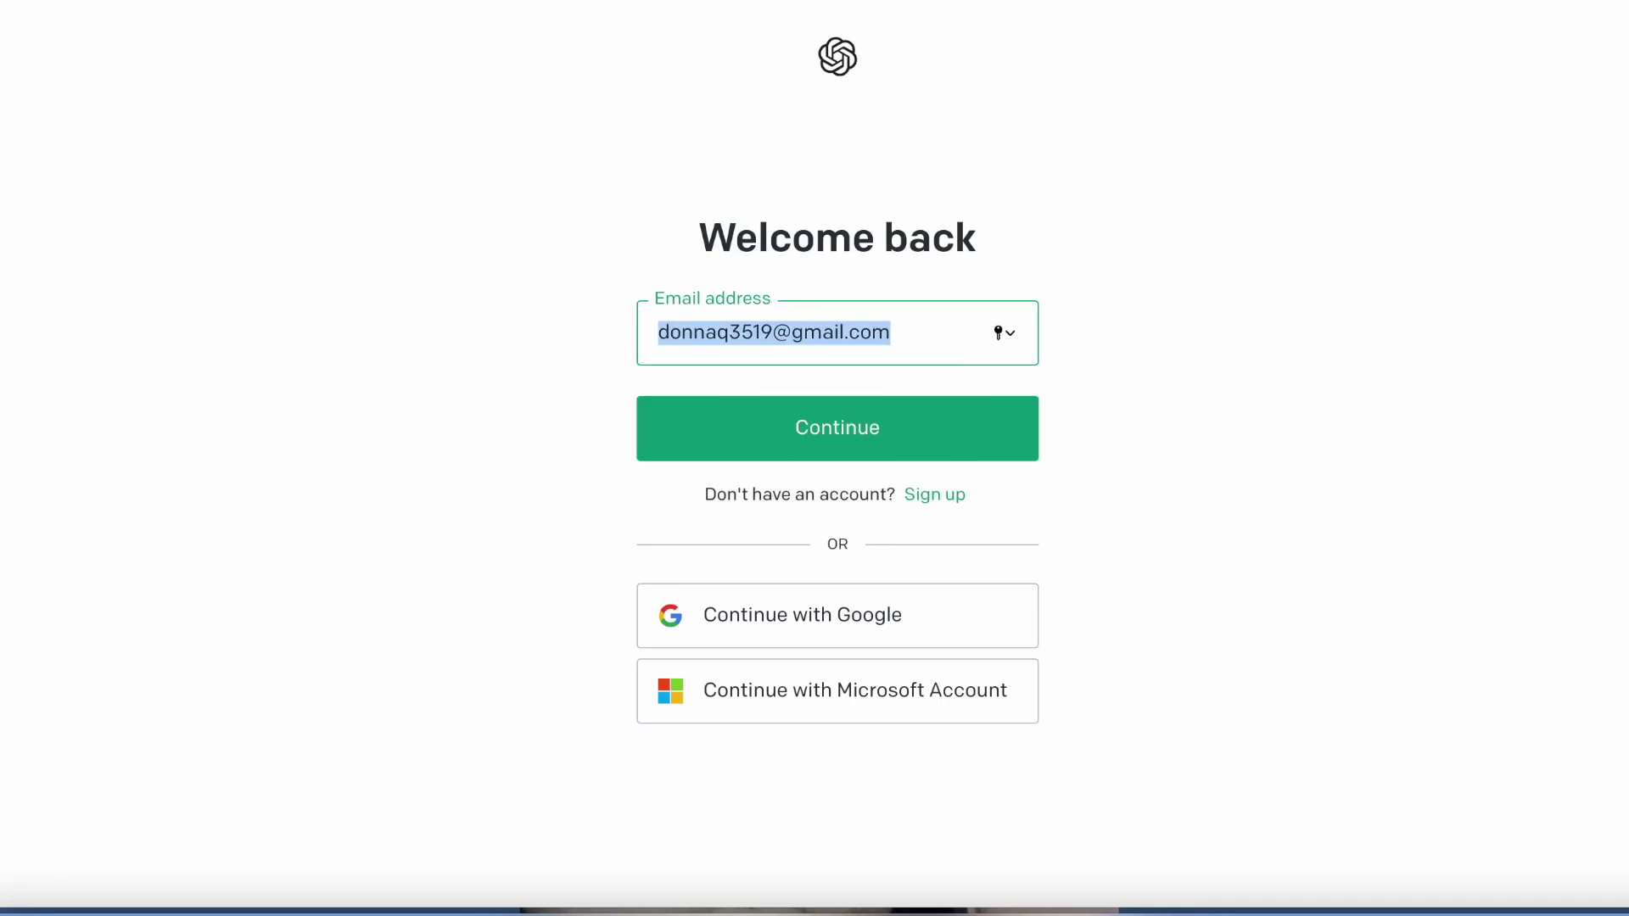
key(Return)
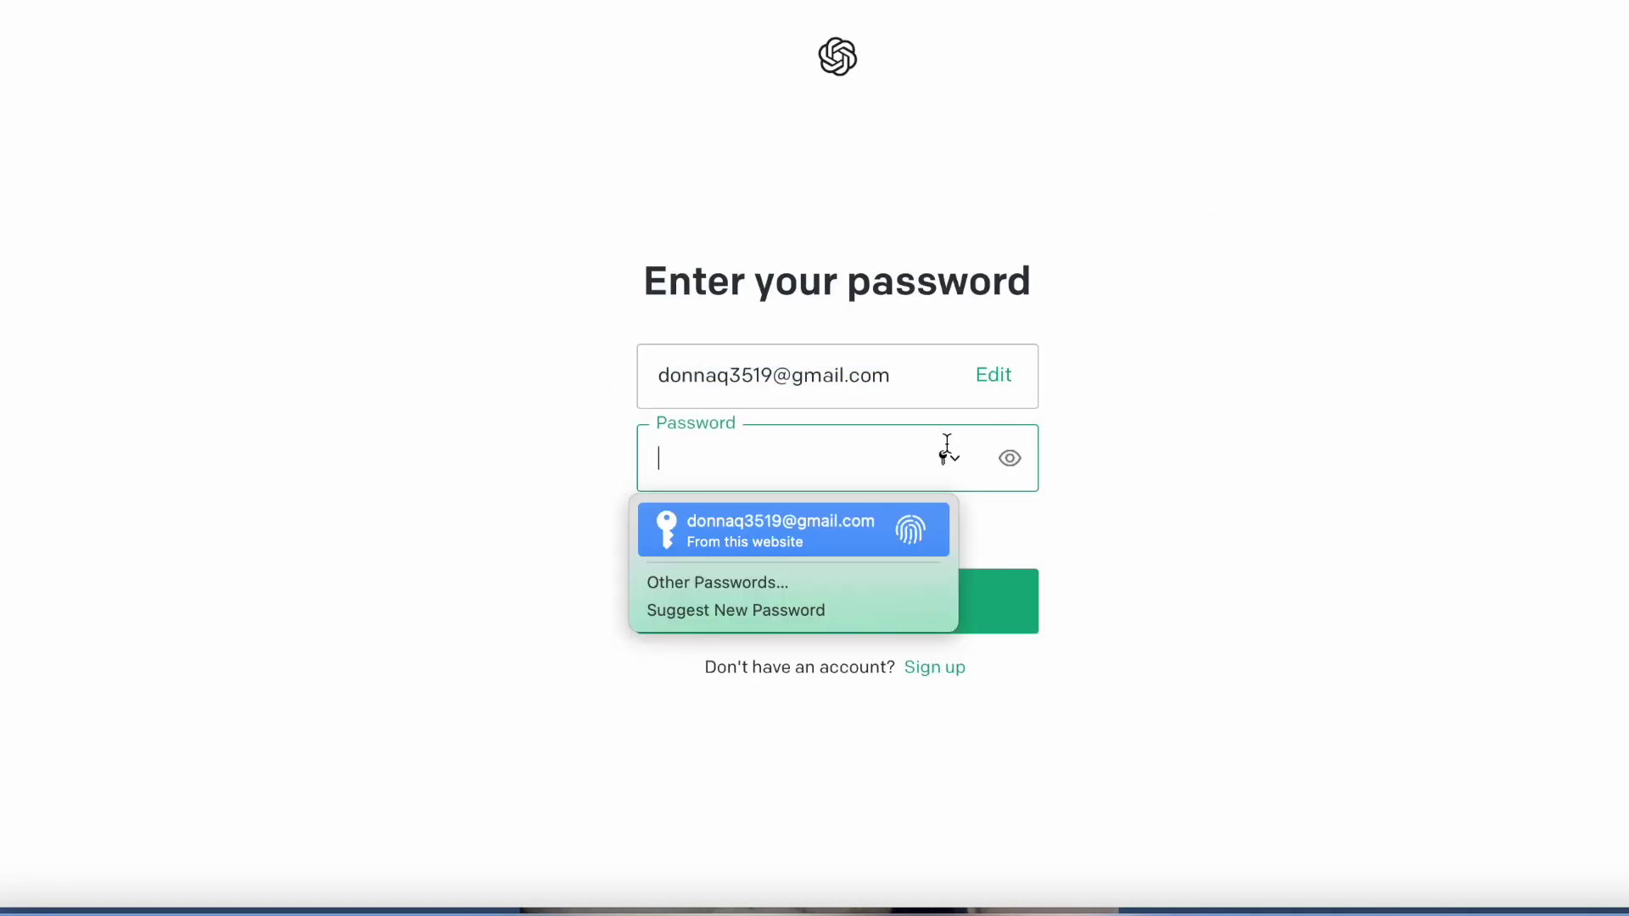
key(Return)
click(842, 615)
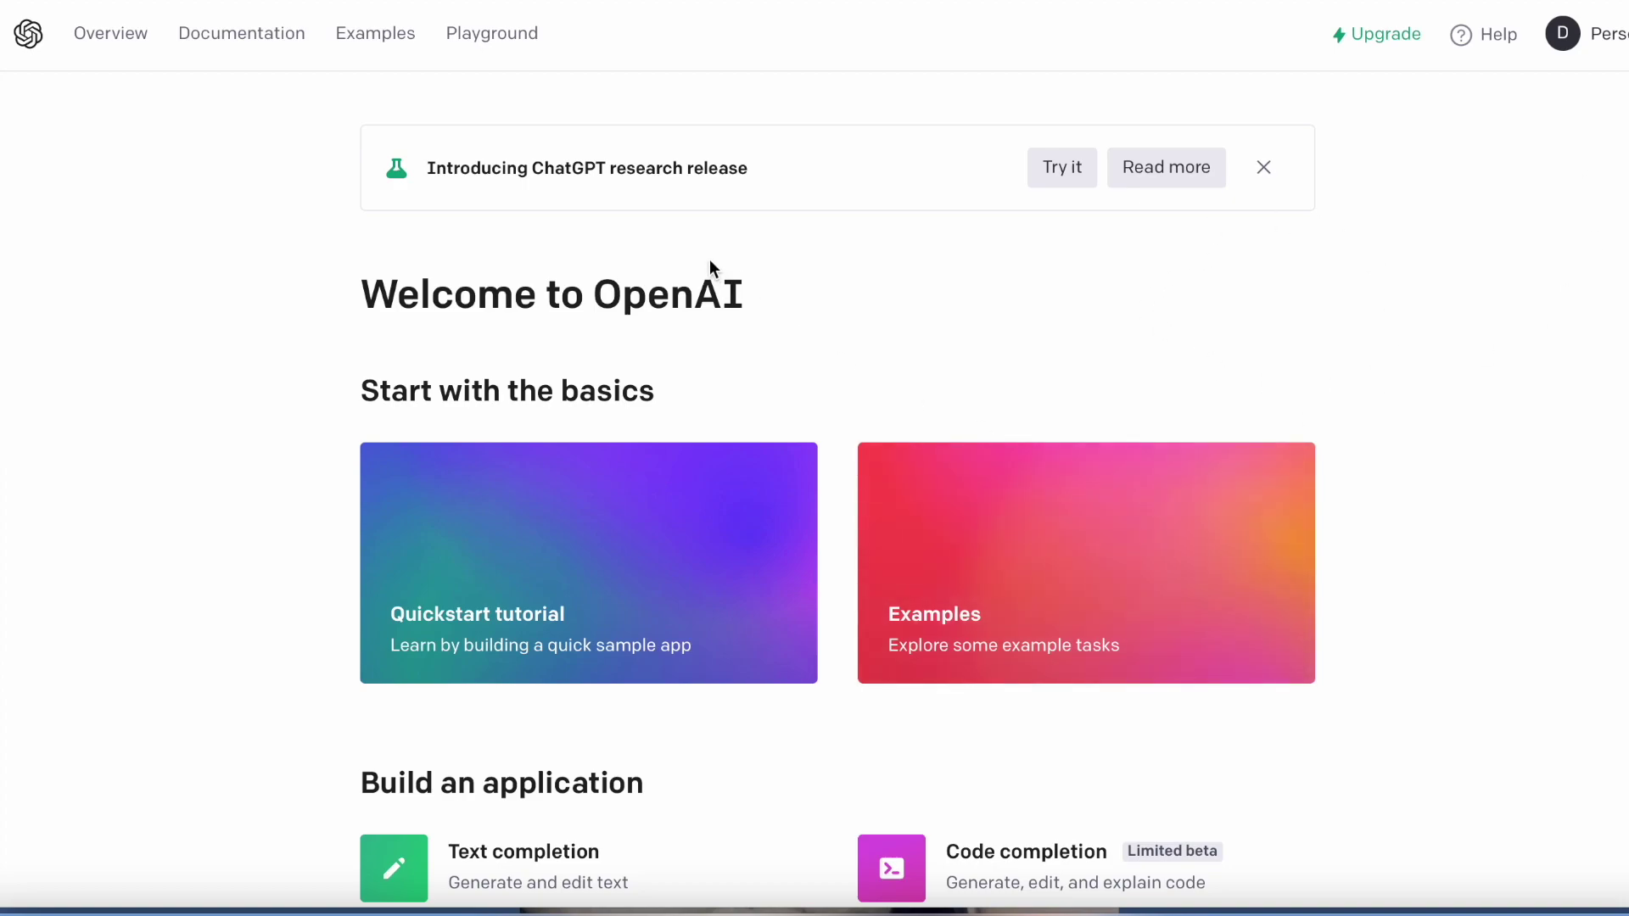
click(484, 34)
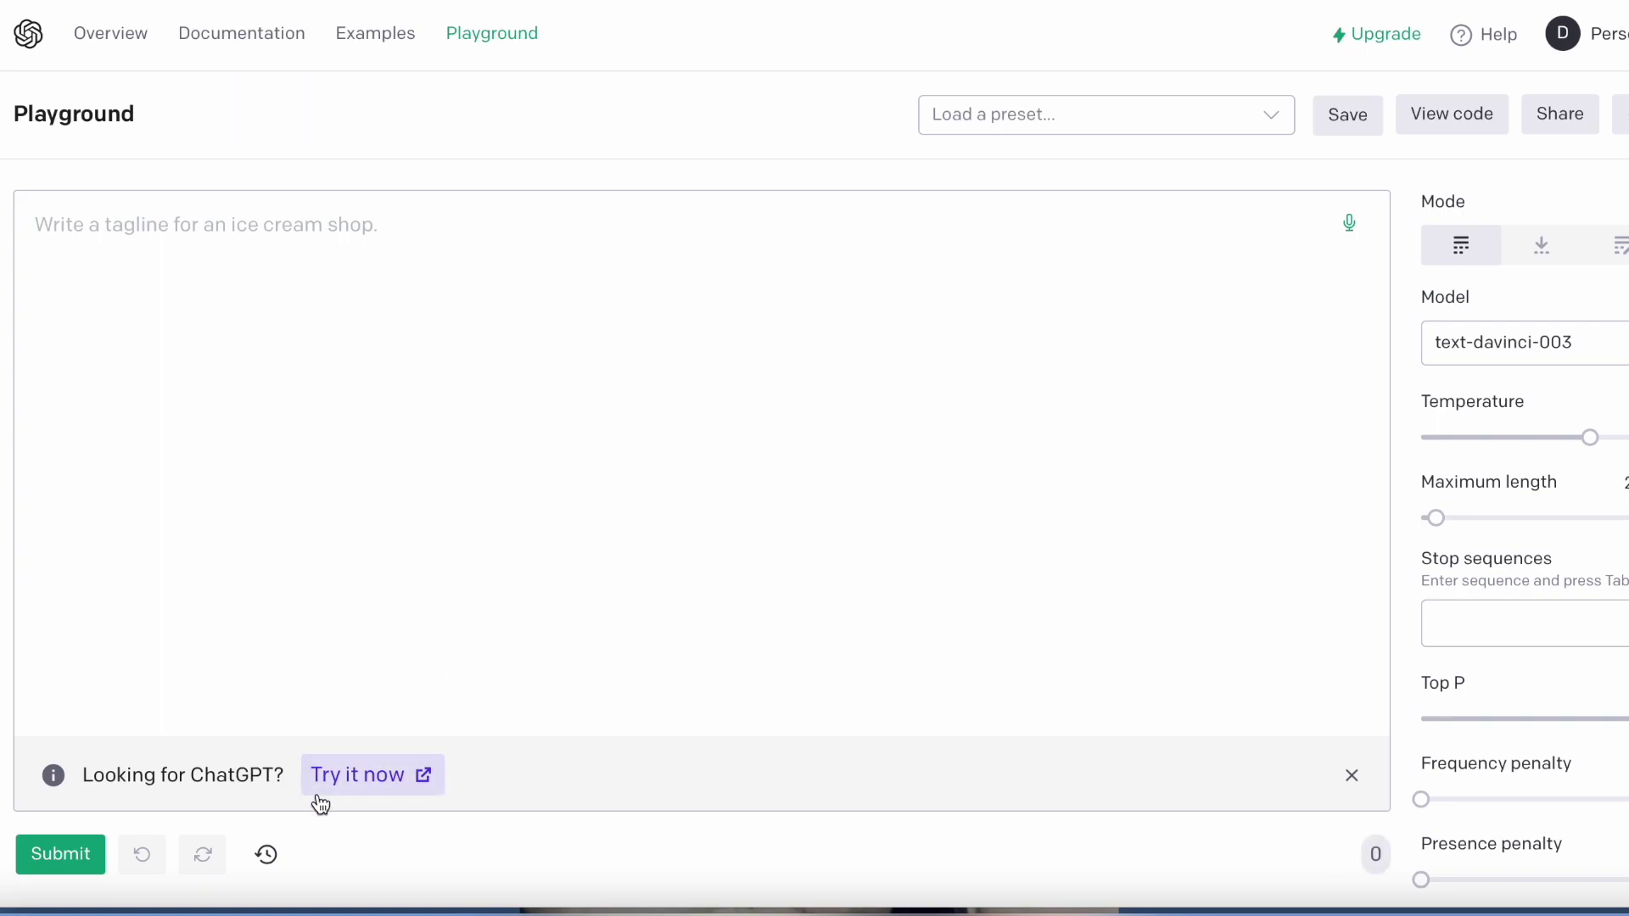
click(393, 295)
click(1561, 348)
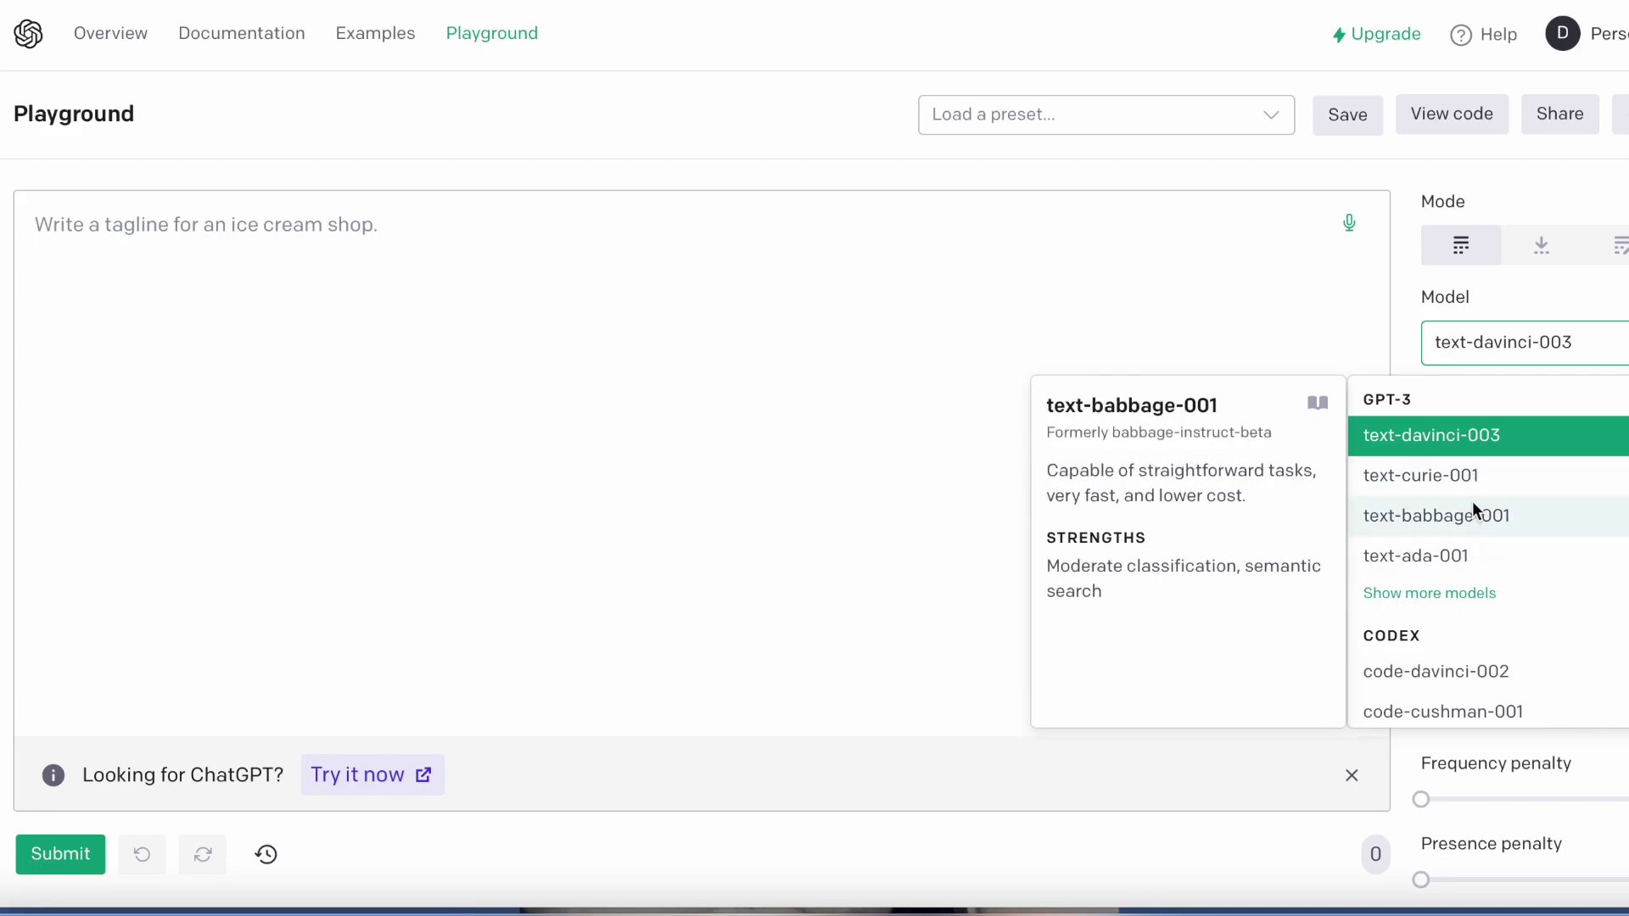
click(1510, 436)
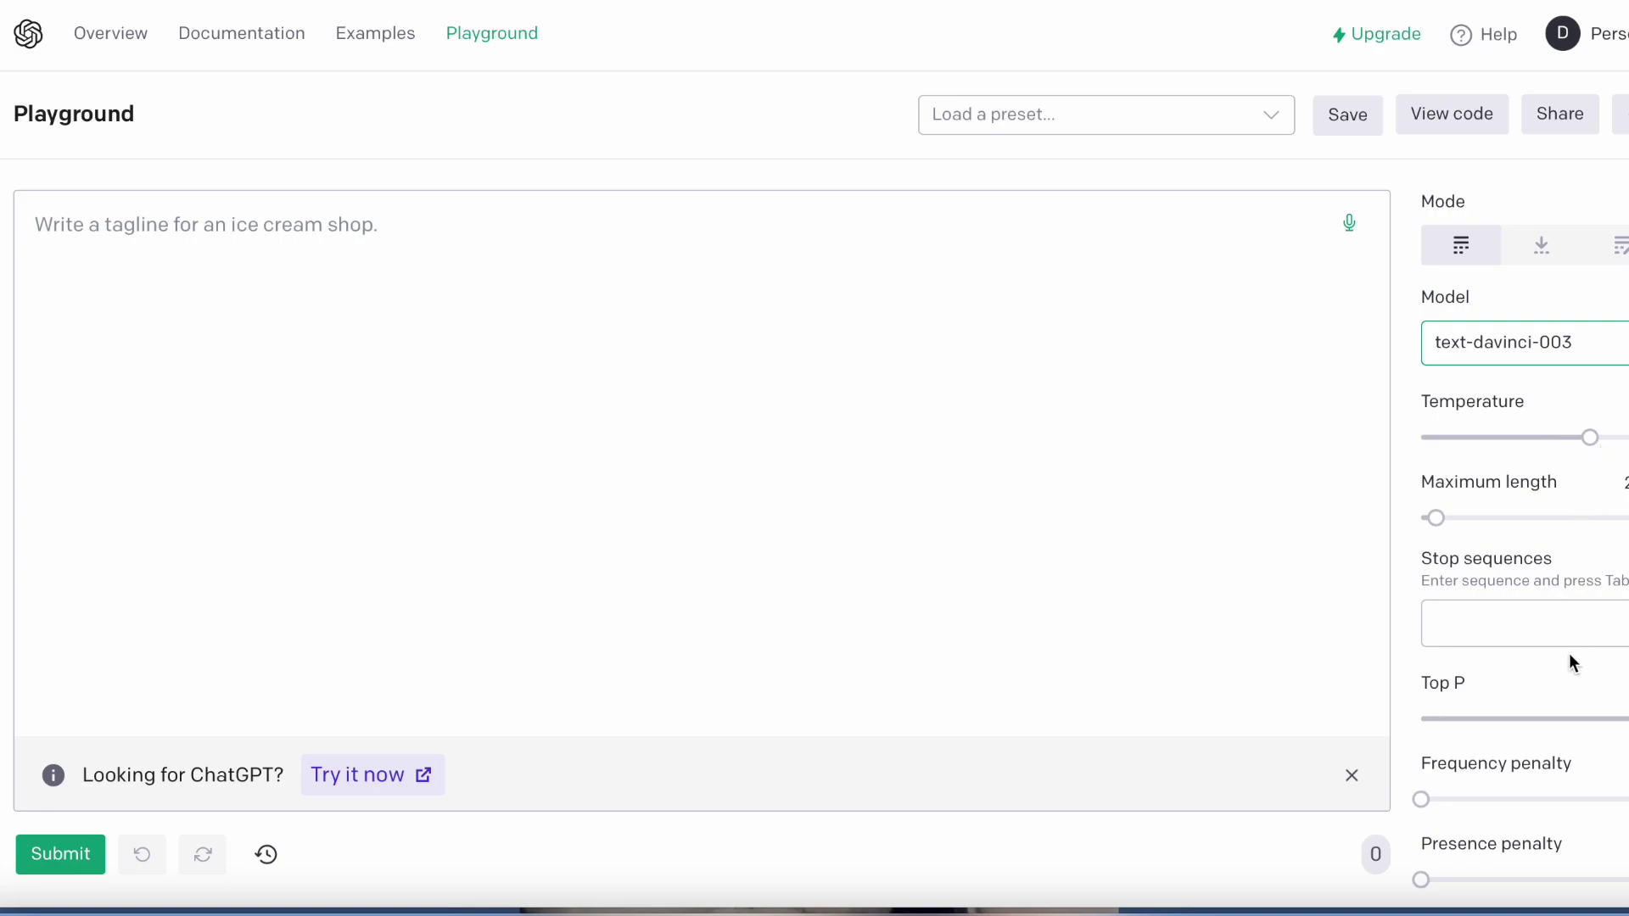
scroll(1569, 656, down, 5)
scroll(1569, 657, up, 3)
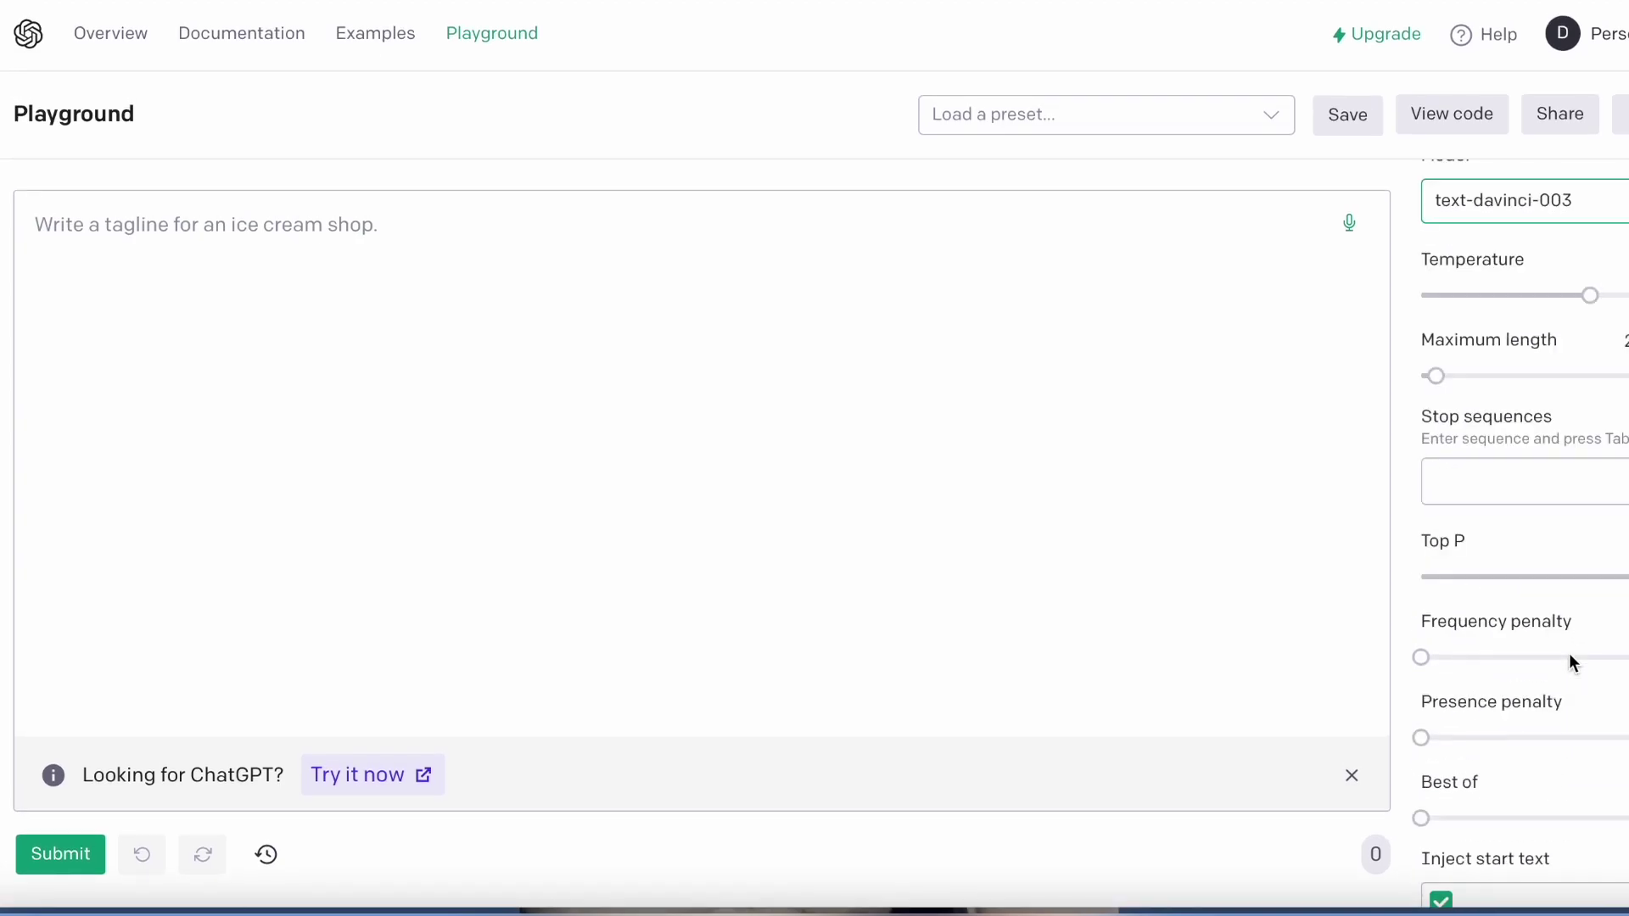
scroll(1569, 653, up, 2)
click(350, 235)
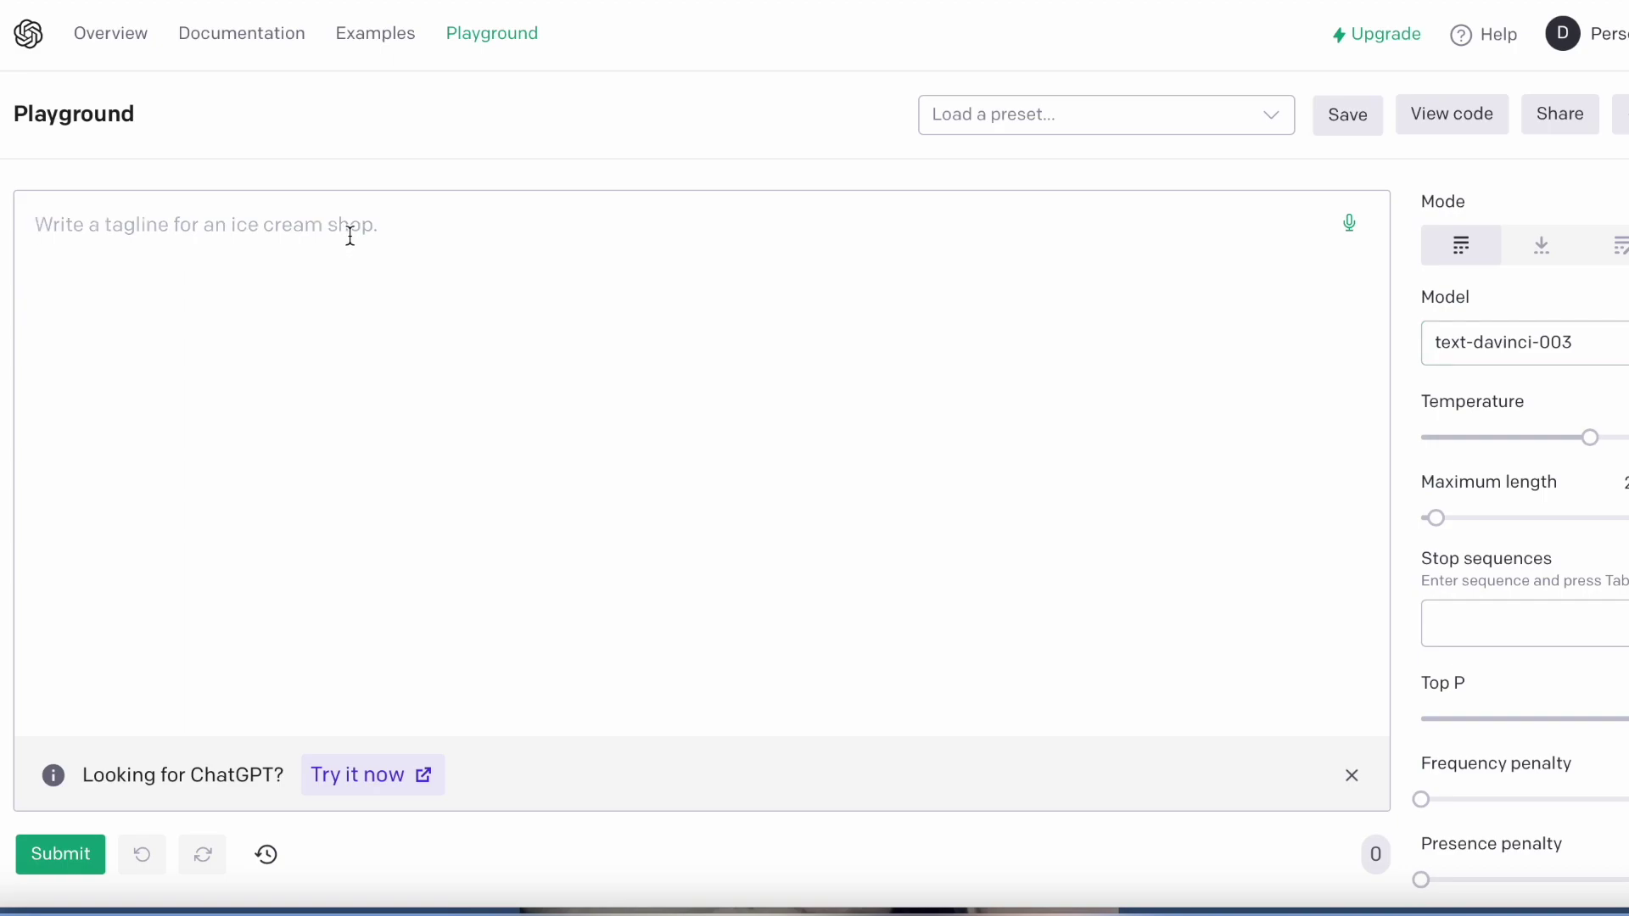
Generate a tagline from 'write a tag line for a bakery store' and select the result
text(wri)
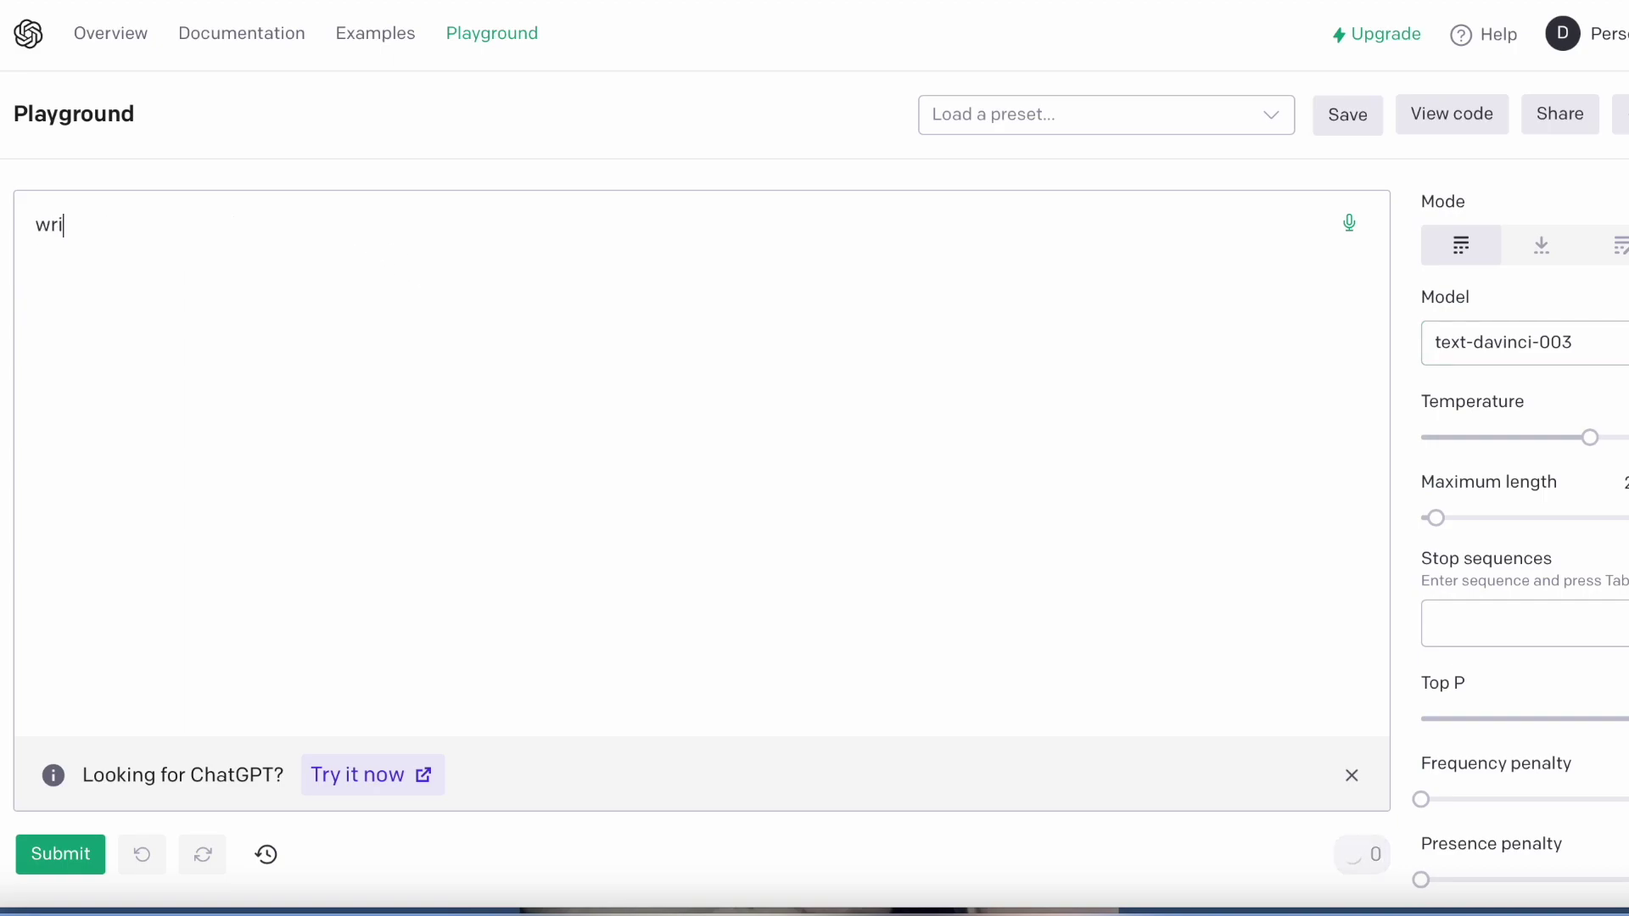
text(te a tag line for a baking stor)
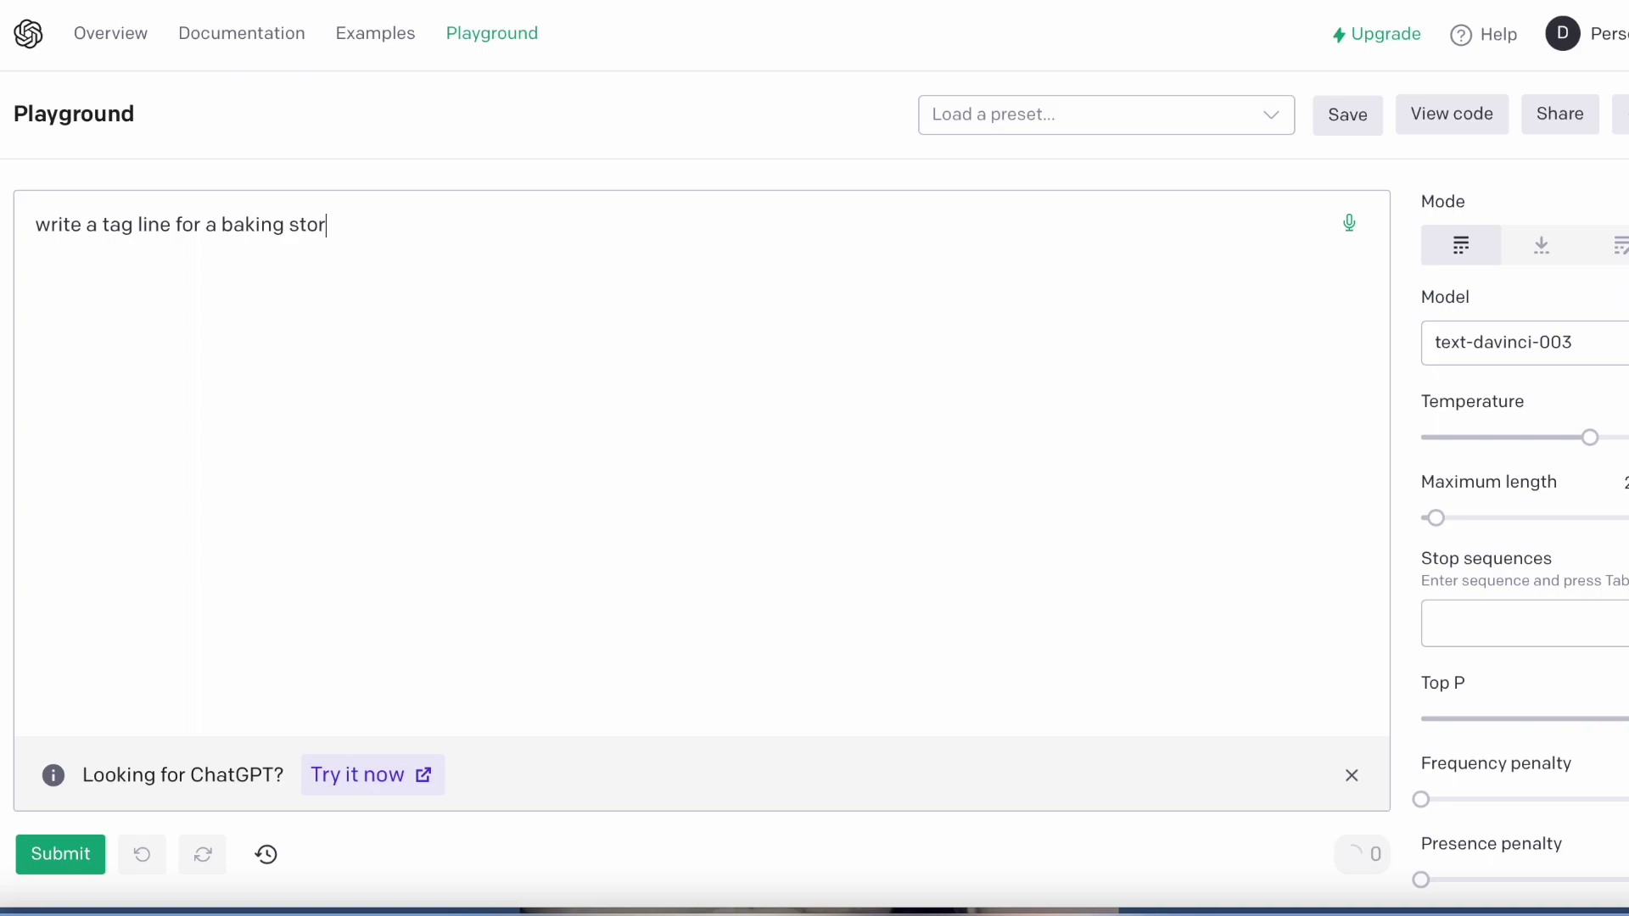
key(BackSpace)
key(BackSpace)
key(BackSpace)
key(BackSpace)
key(BackSpace)
key(BackSpace)
key(BackSpace)
key(BackSpace)
text(ery store)
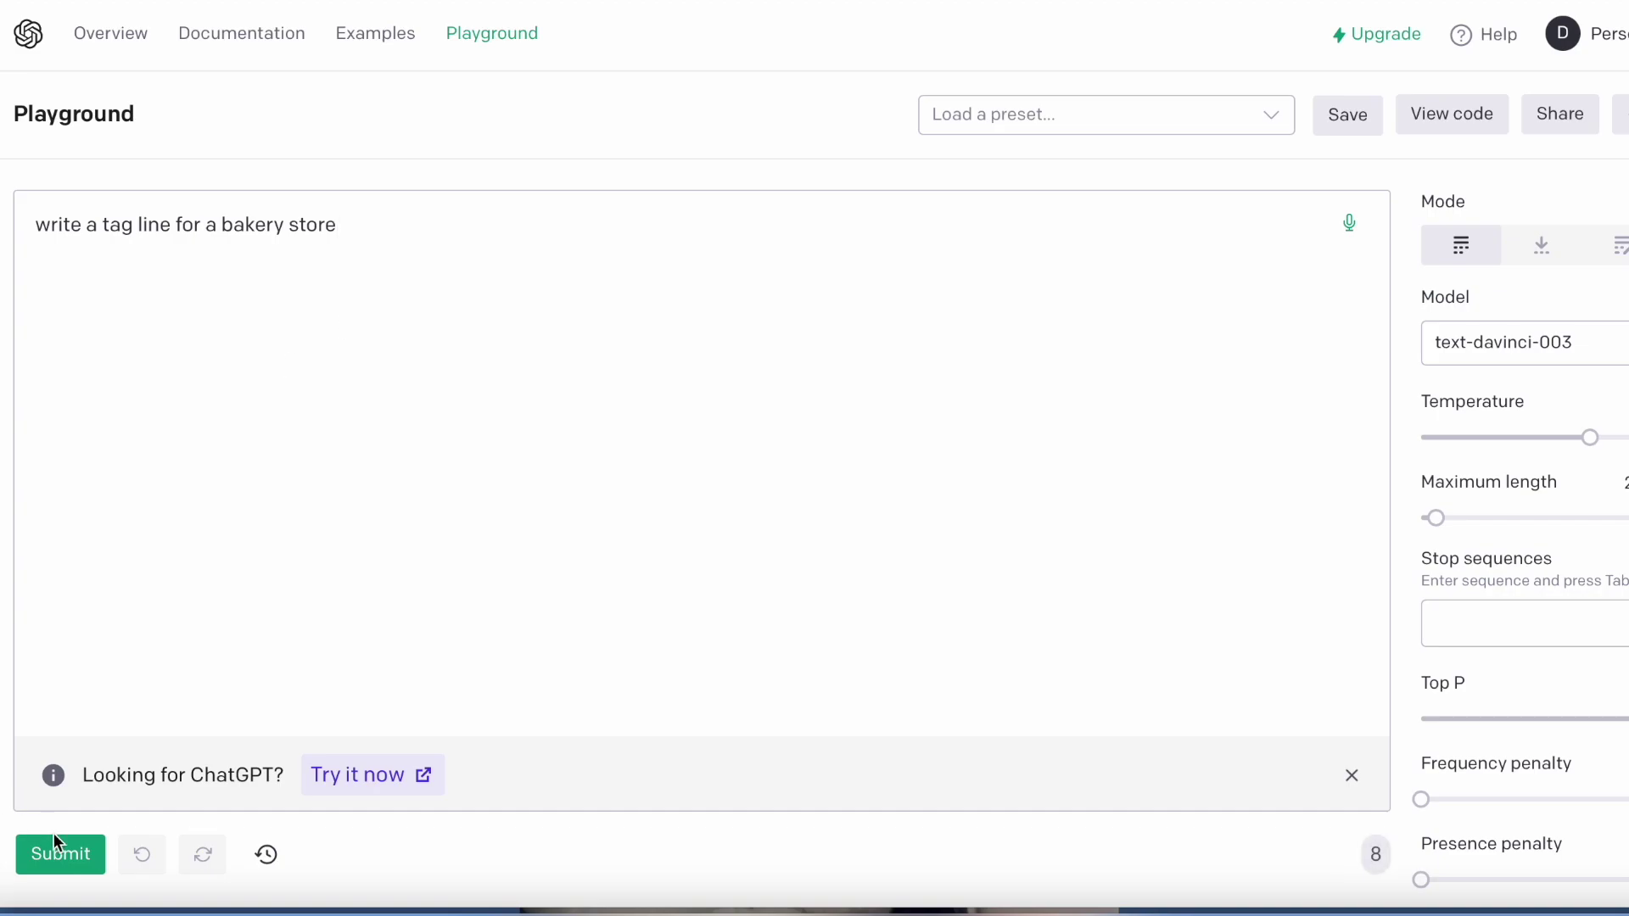
click(65, 867)
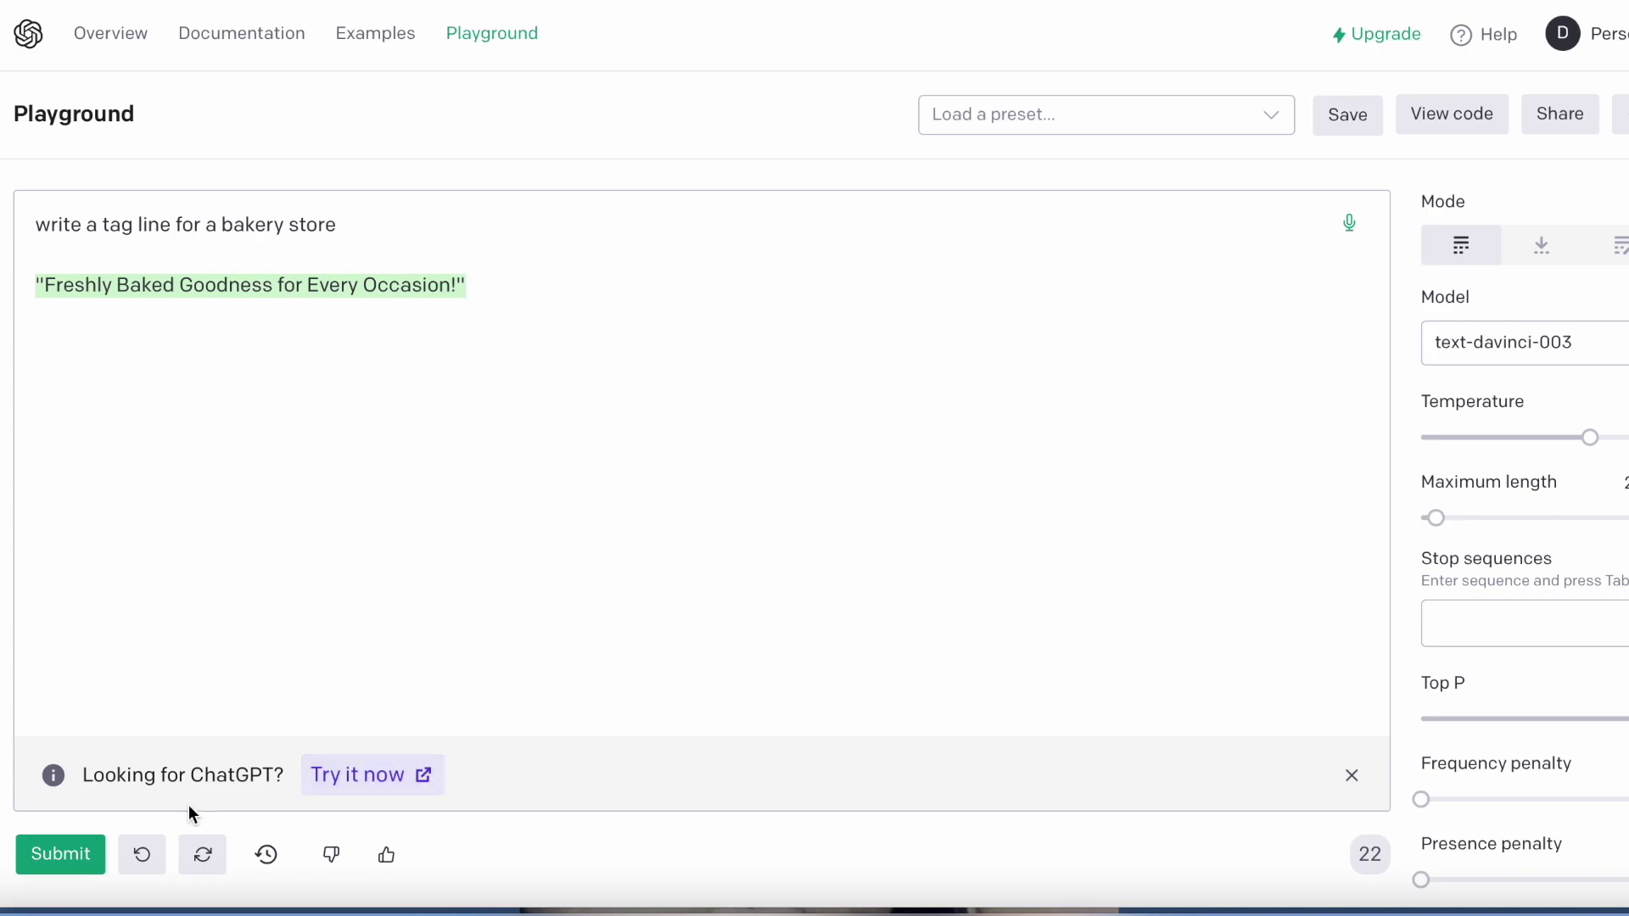
drag(506, 290, 7, 305)
Delete the generated tagline and the bakery store prompt
key(BackSpace)
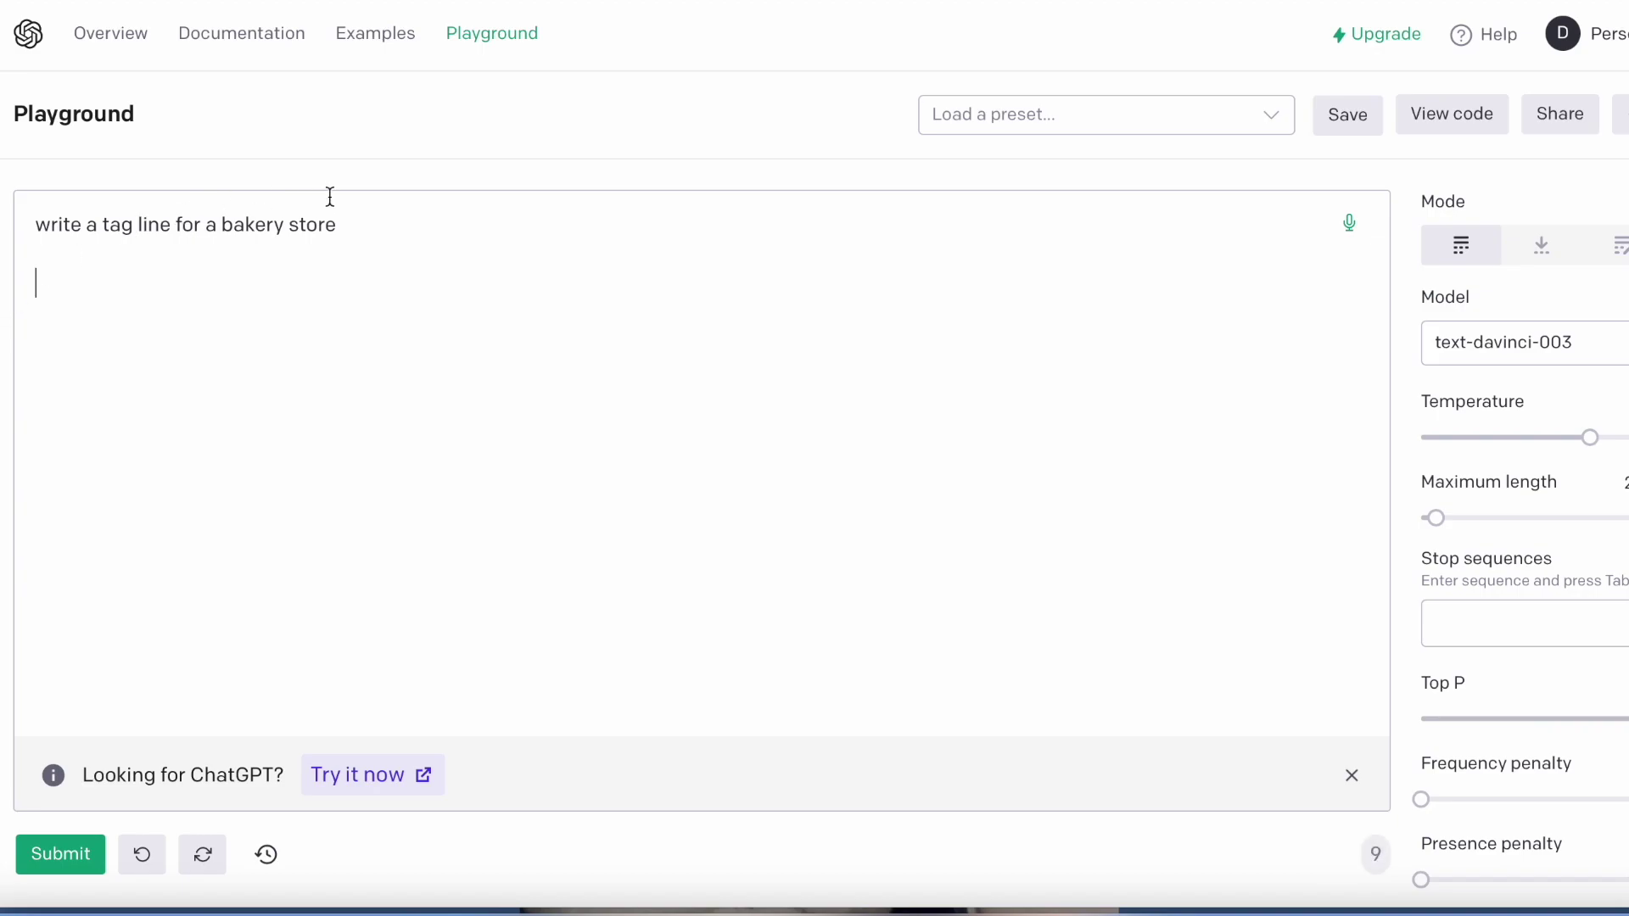
key(ctrl+a)
key(BackSpace)
Submit 'write a 200 word essay about roses' and review the generated essay
text(w)
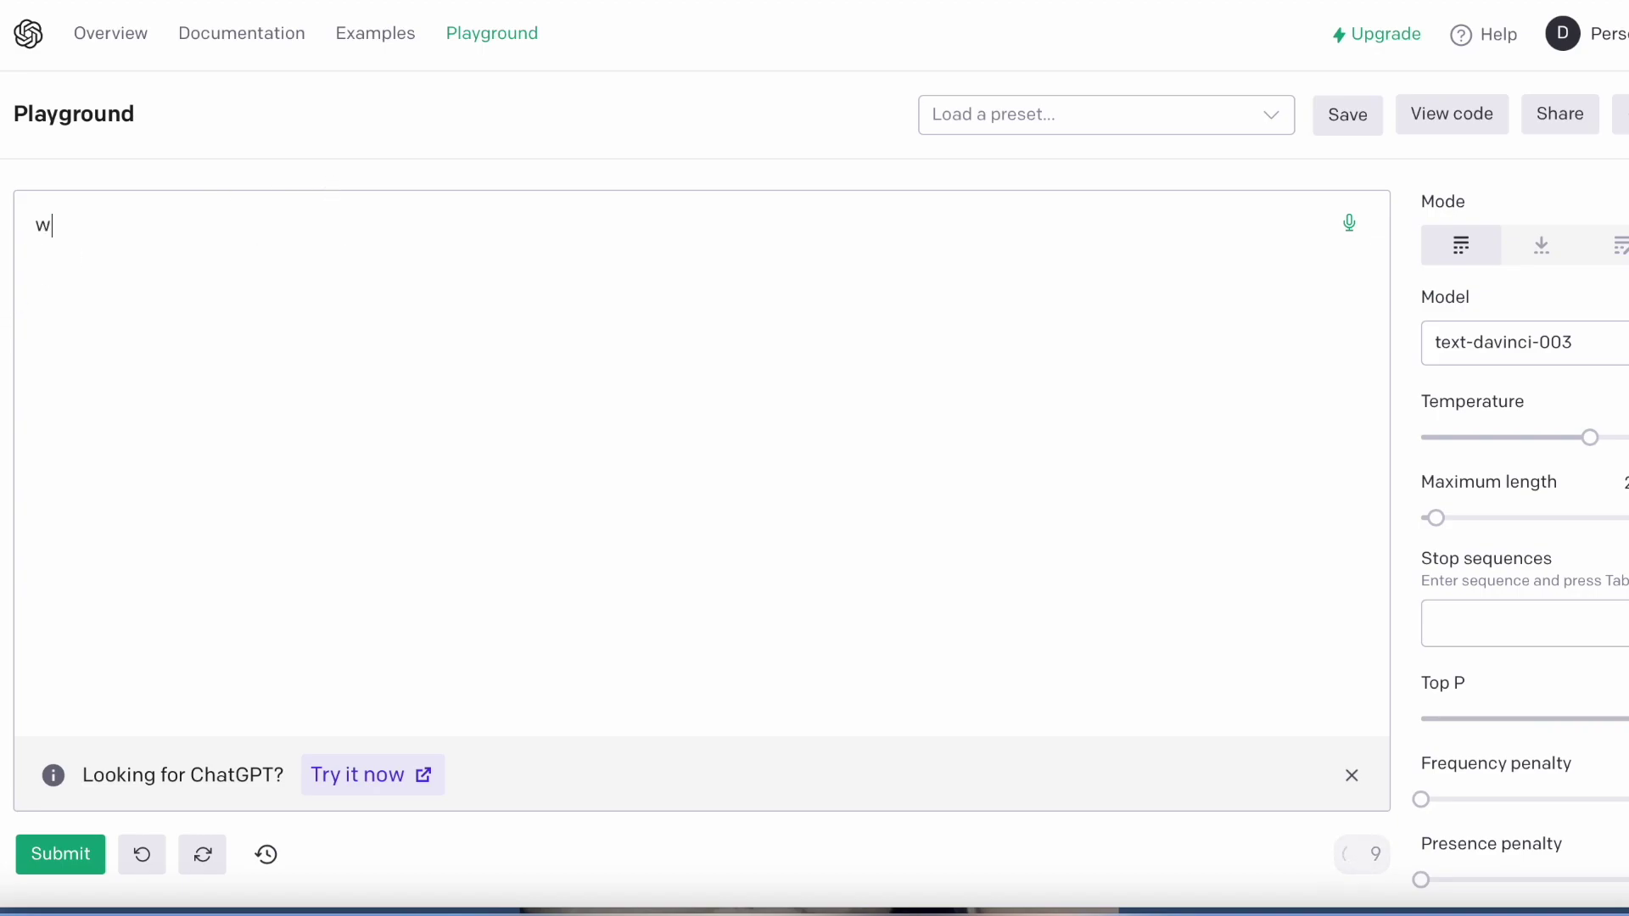
text(rite a 200 word es)
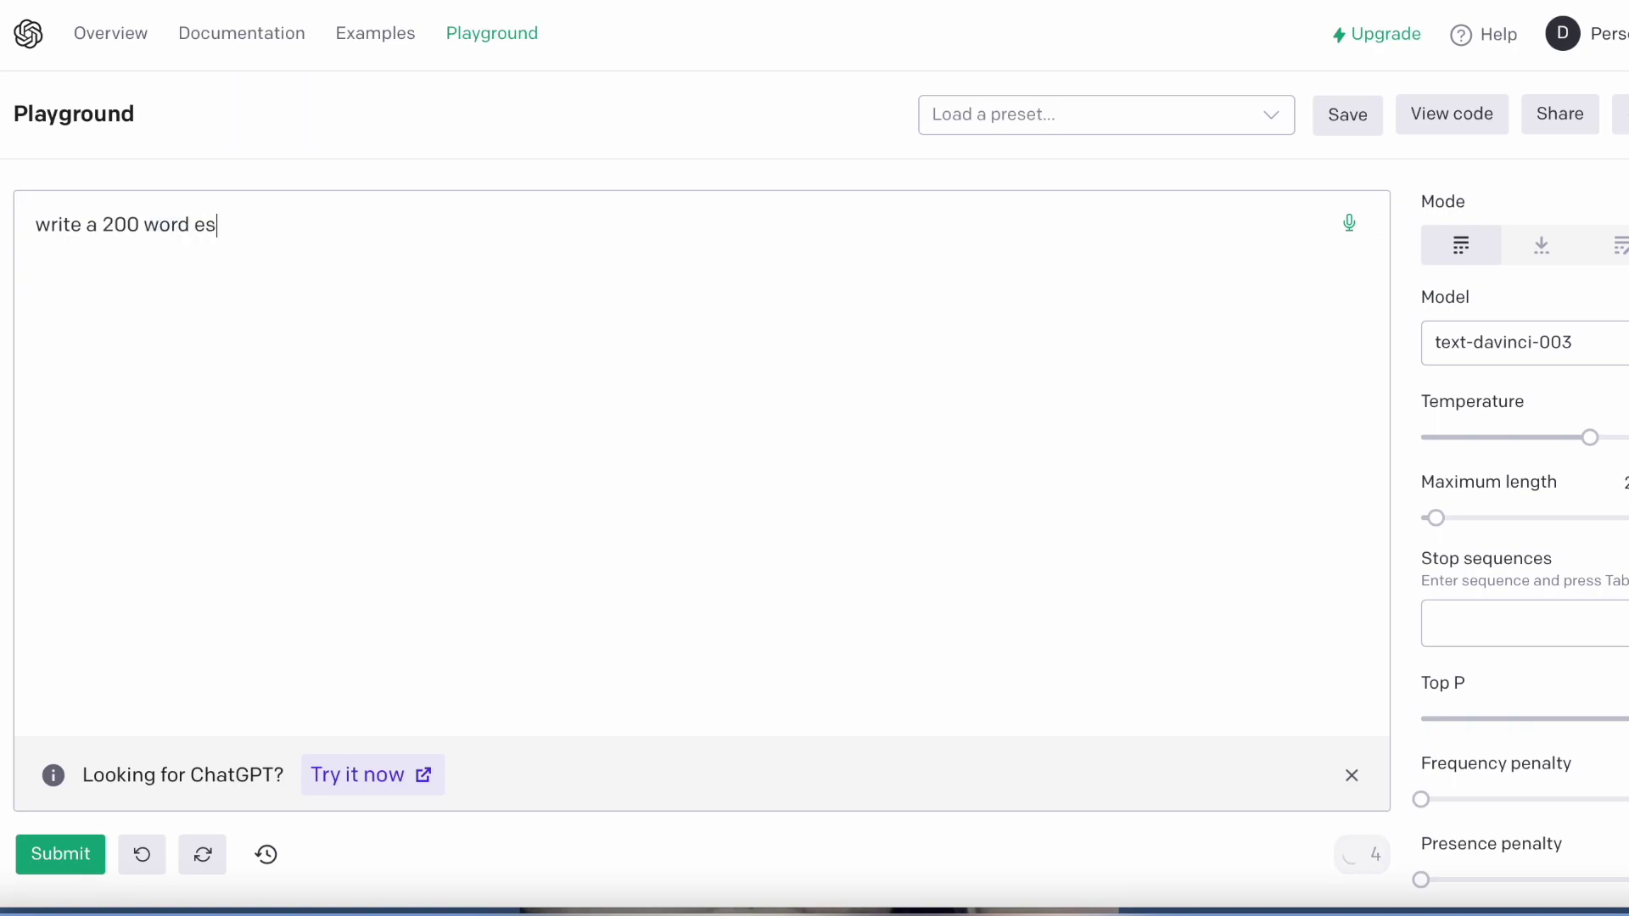
text(tate)
key(BackSpace)
key(BackSpace)
key(BackSpace)
text(say about)
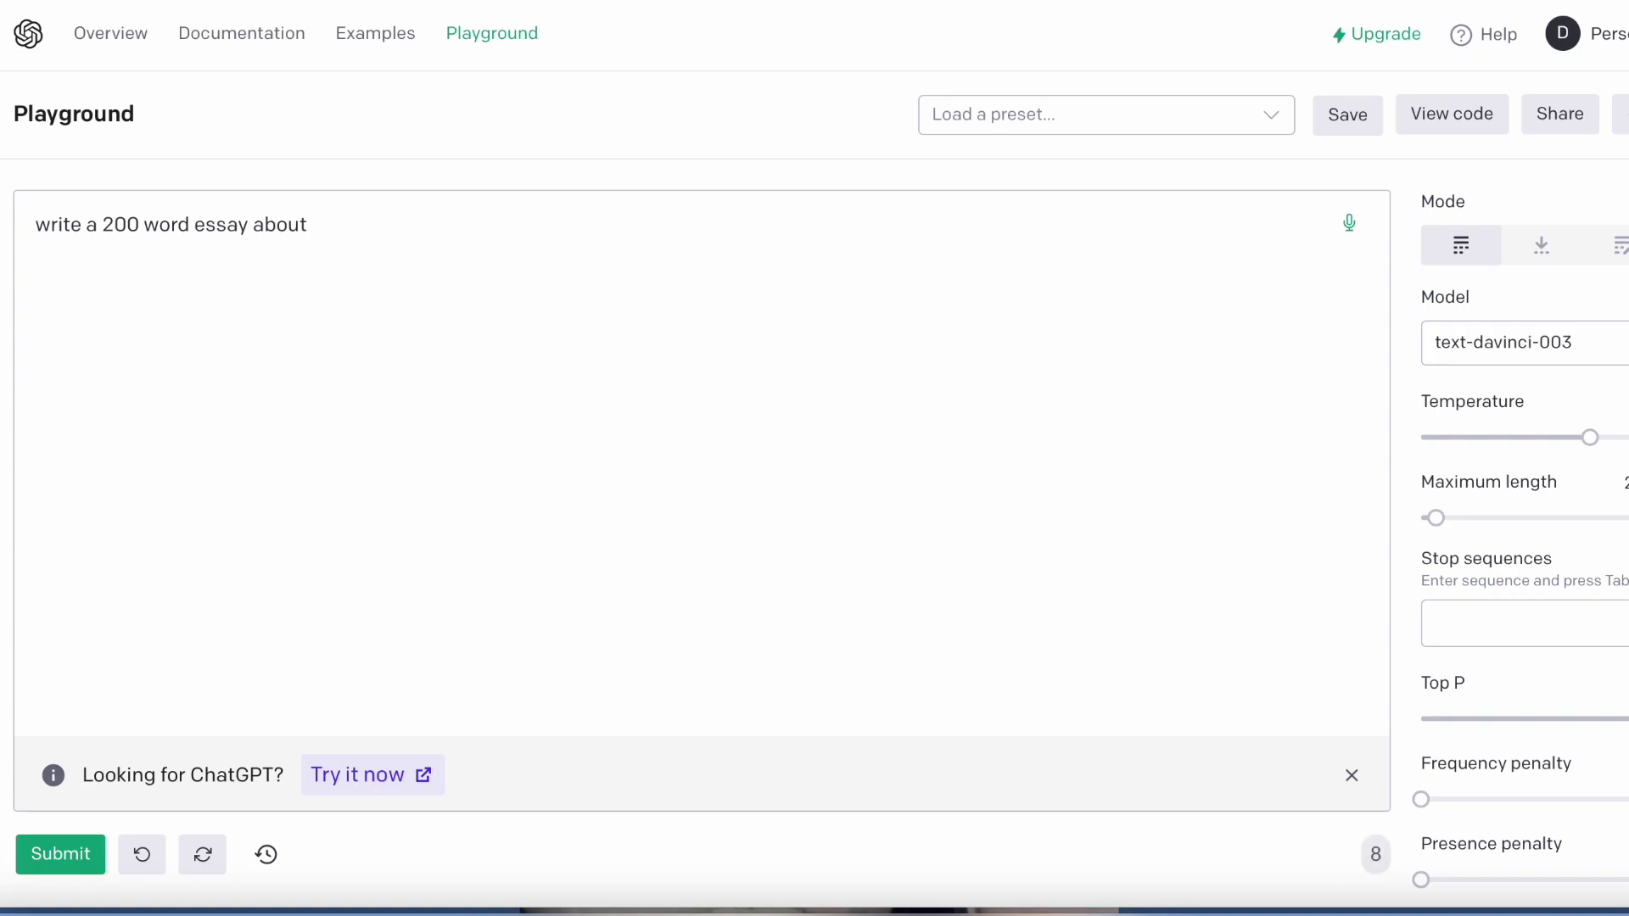
text( p)
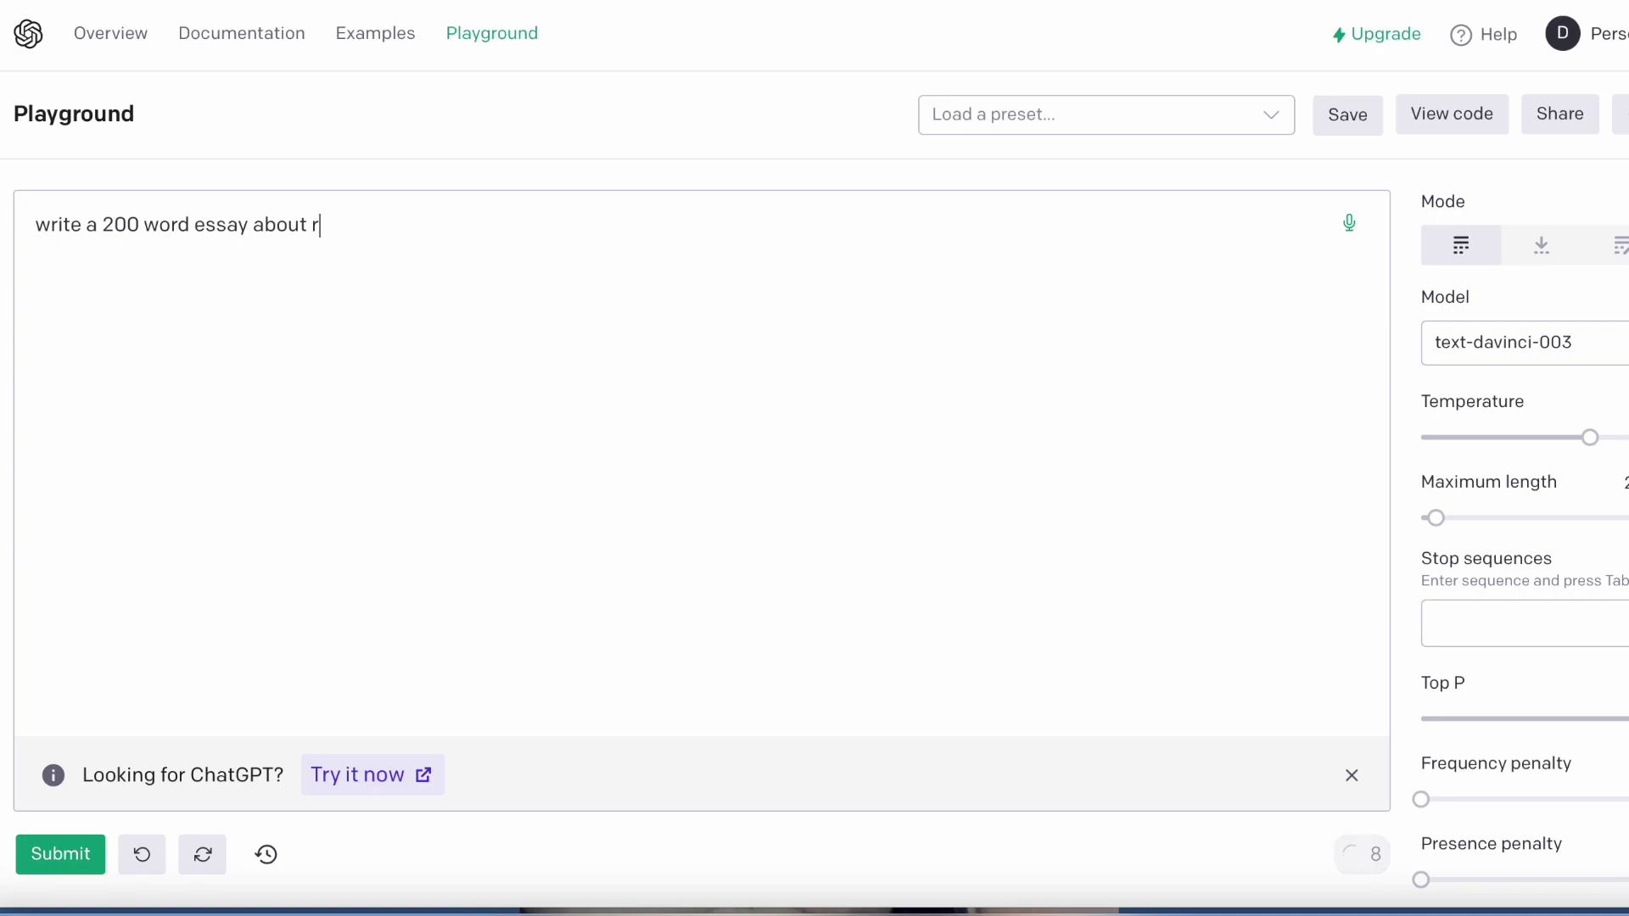
text(oses)
click(60, 853)
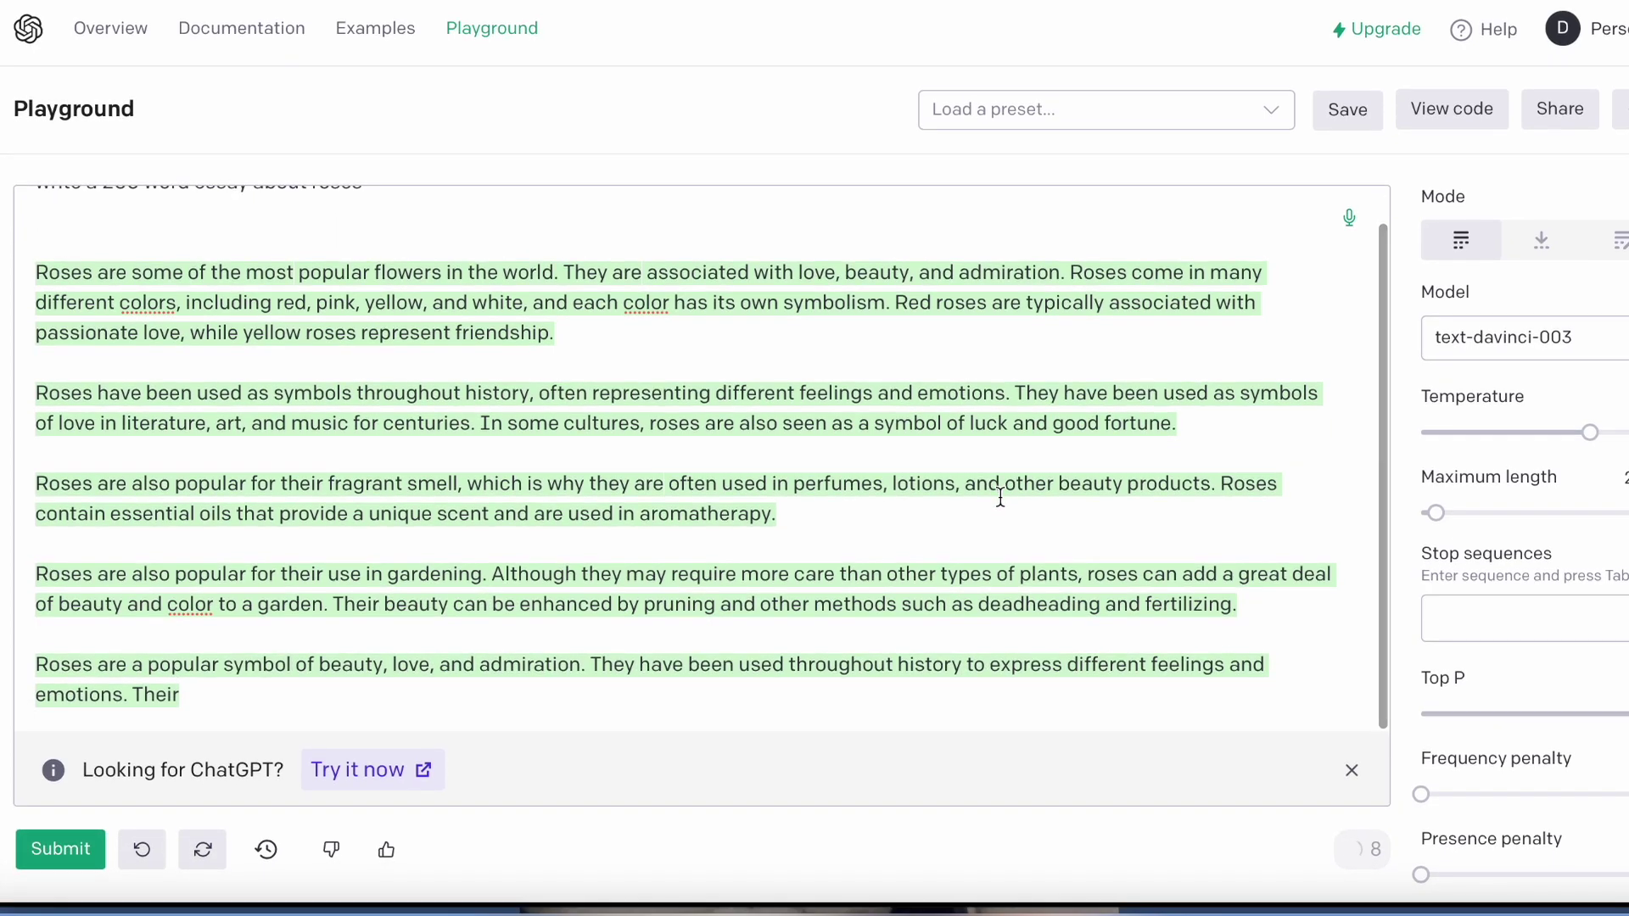
scroll(779, 400, up, 2)
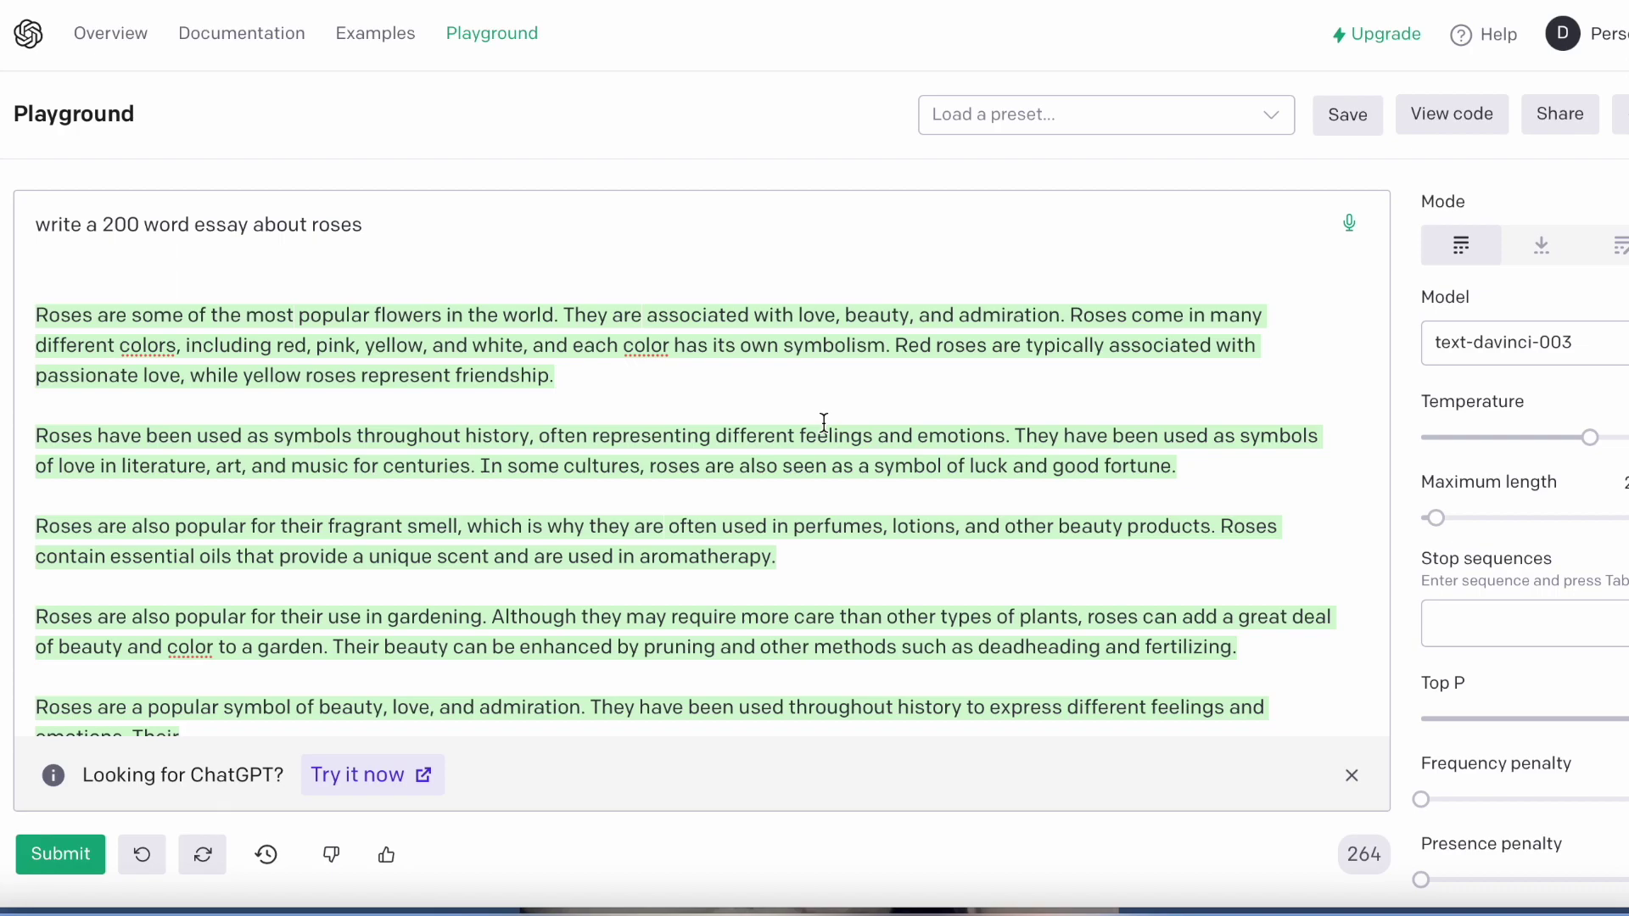
scroll(824, 422, down, 1)
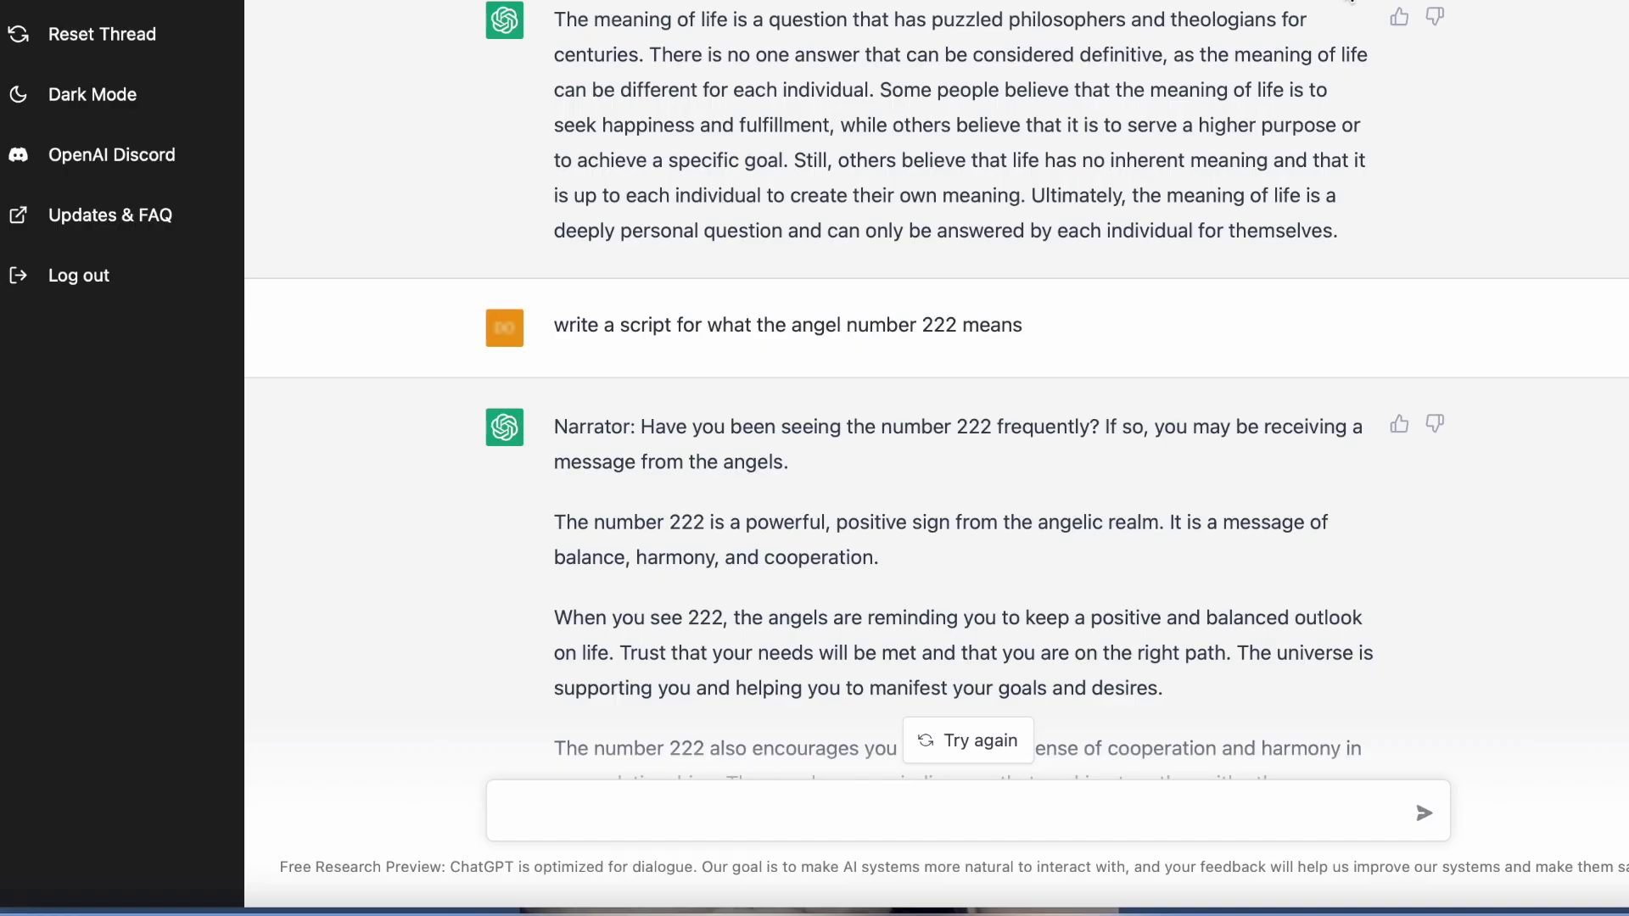
mouse_move(1279, 426)
scroll(1007, 536, down, 5)
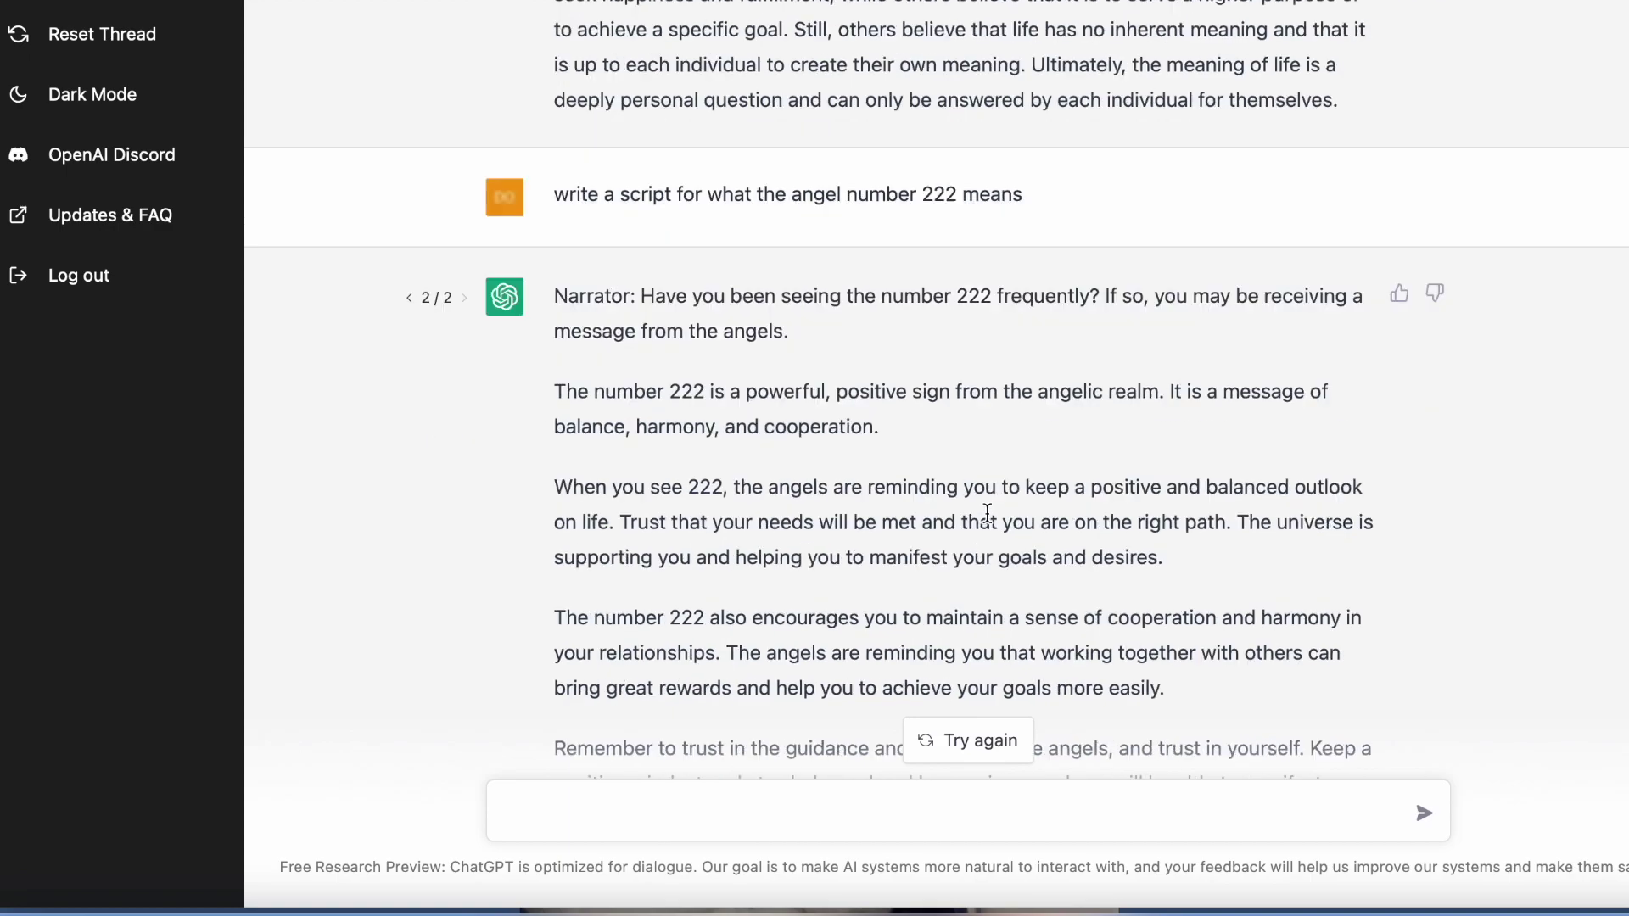
scroll(986, 511, up, 2)
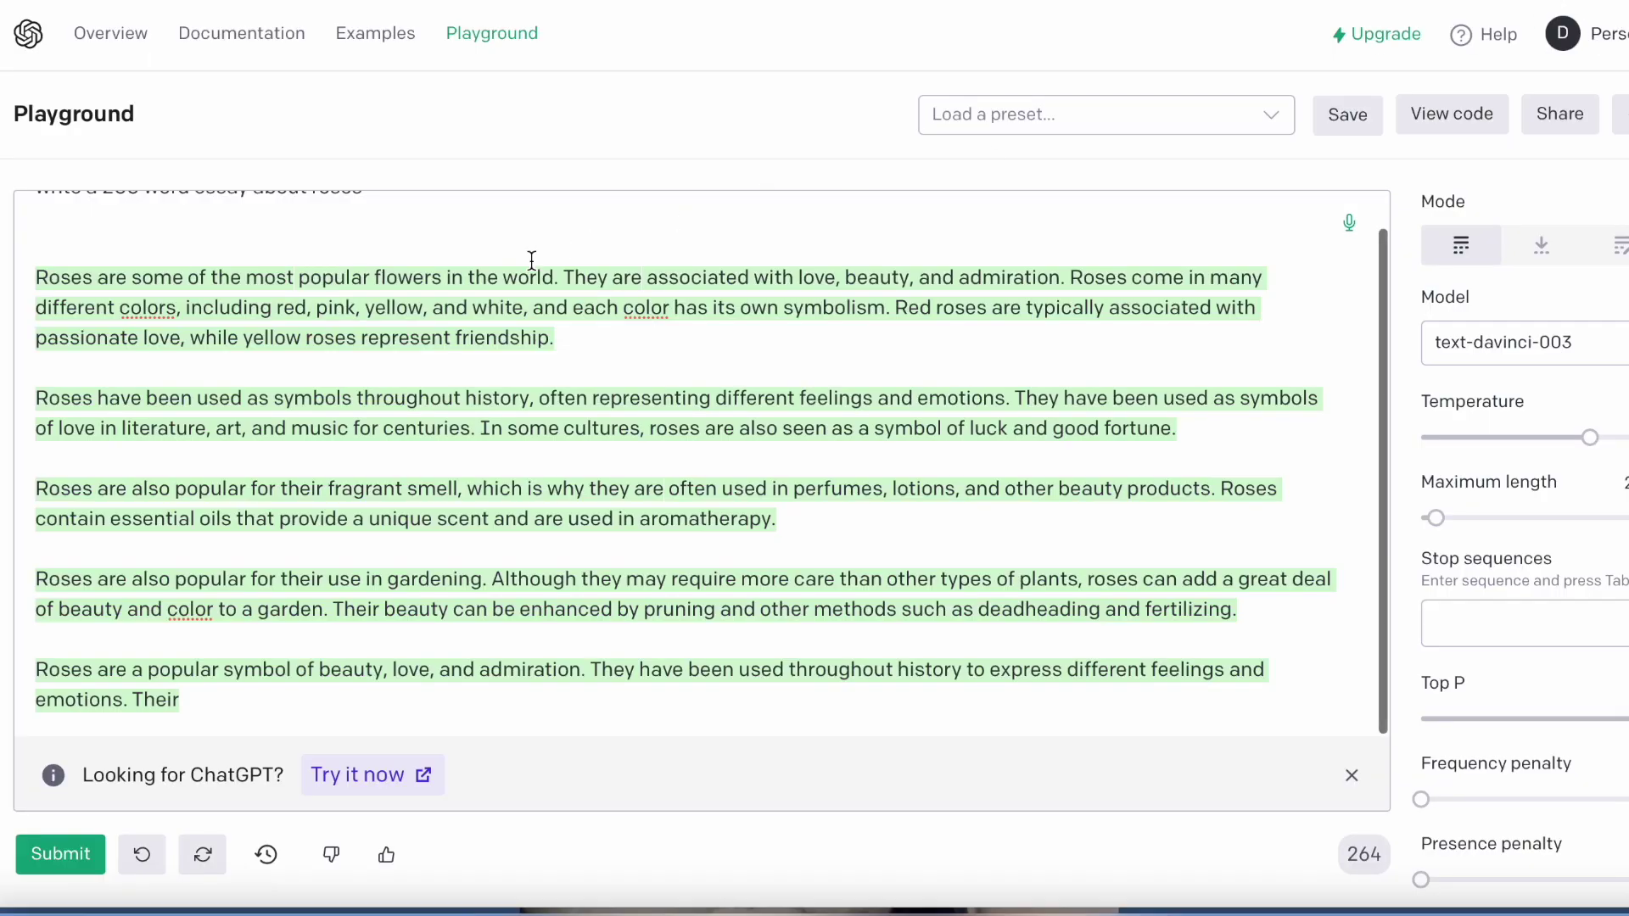
Switch to the Overview page, discarding the unsaved roses essay, and browse the Welcome to OpenAI content
click(100, 34)
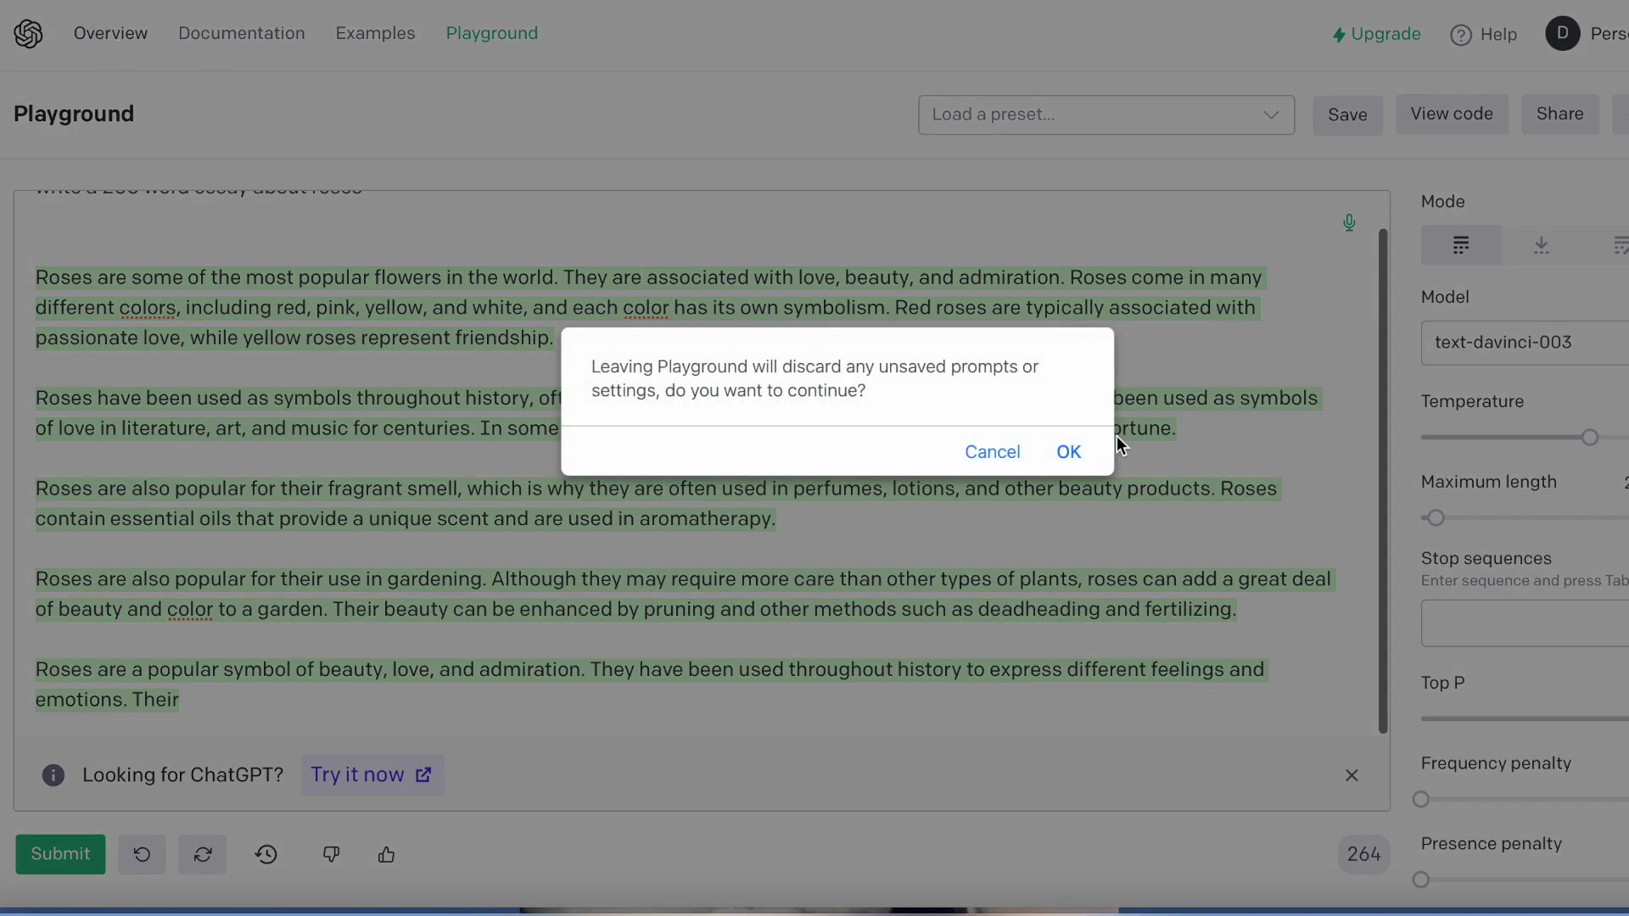
click(1071, 456)
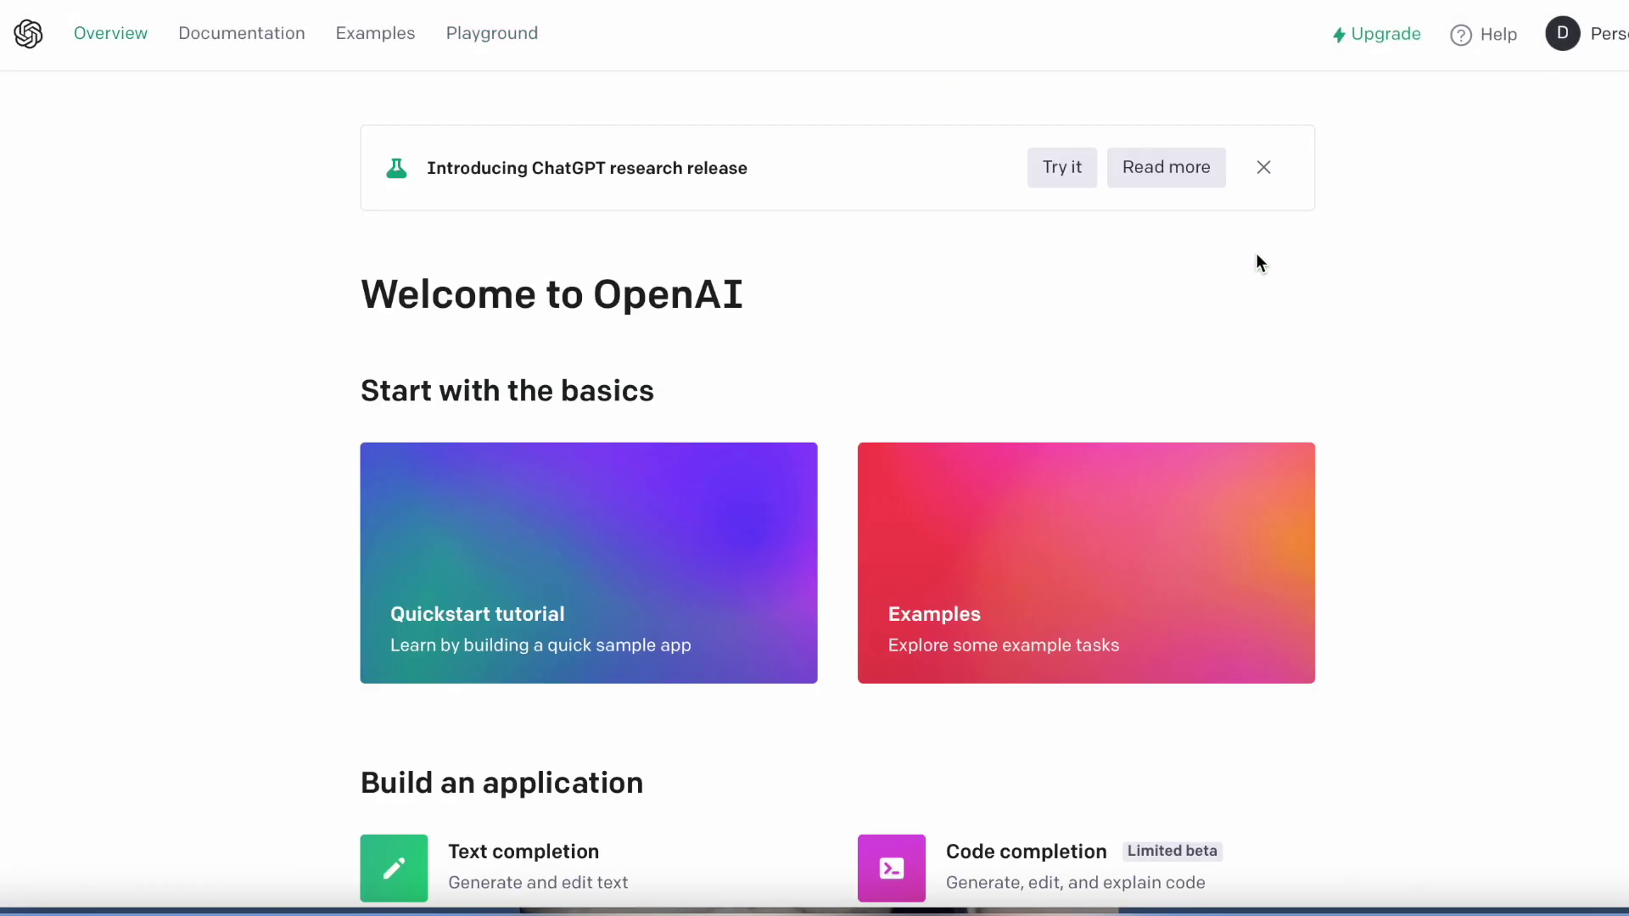
scroll(1259, 263, down, 1)
scroll(1259, 263, down, 2)
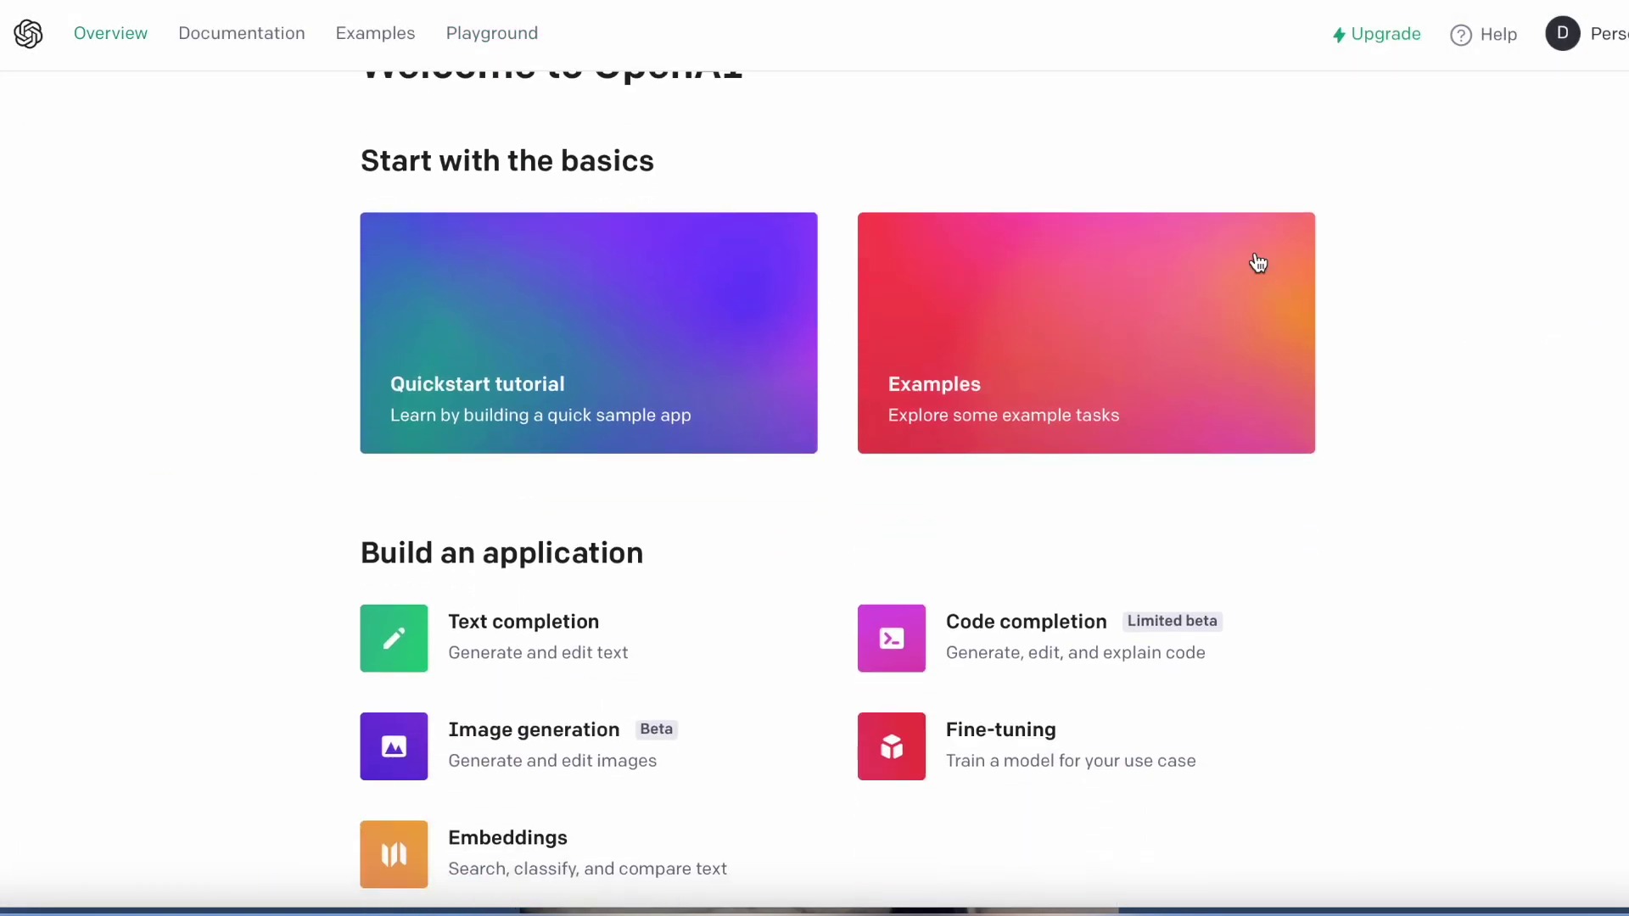
scroll(672, 680, down, 5)
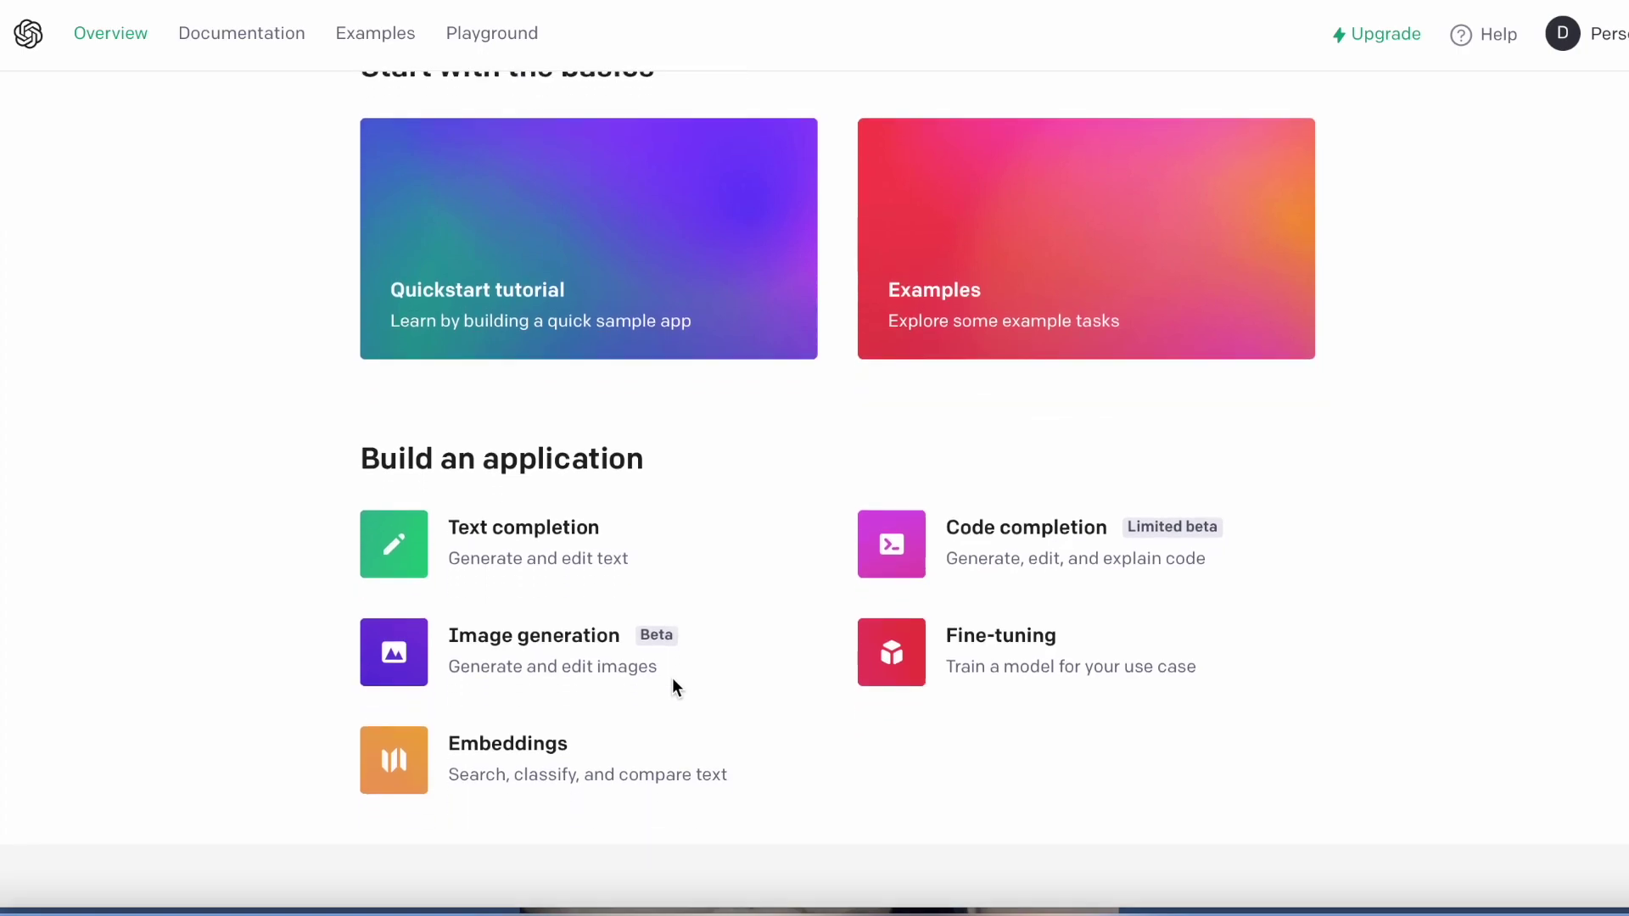
scroll(672, 679, up, 7)
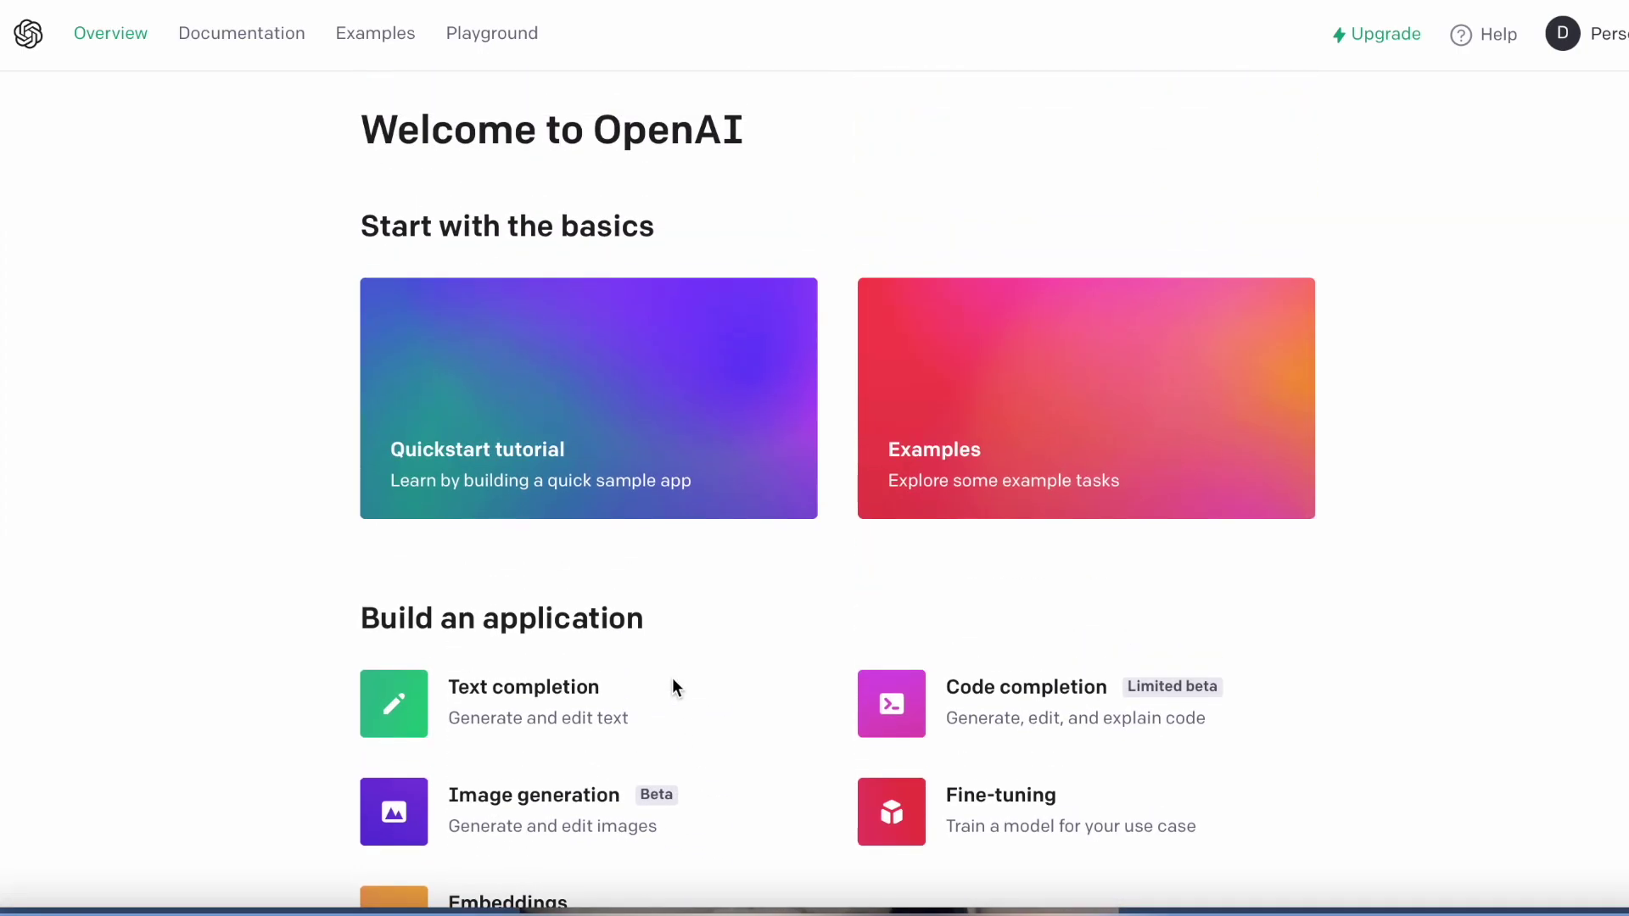